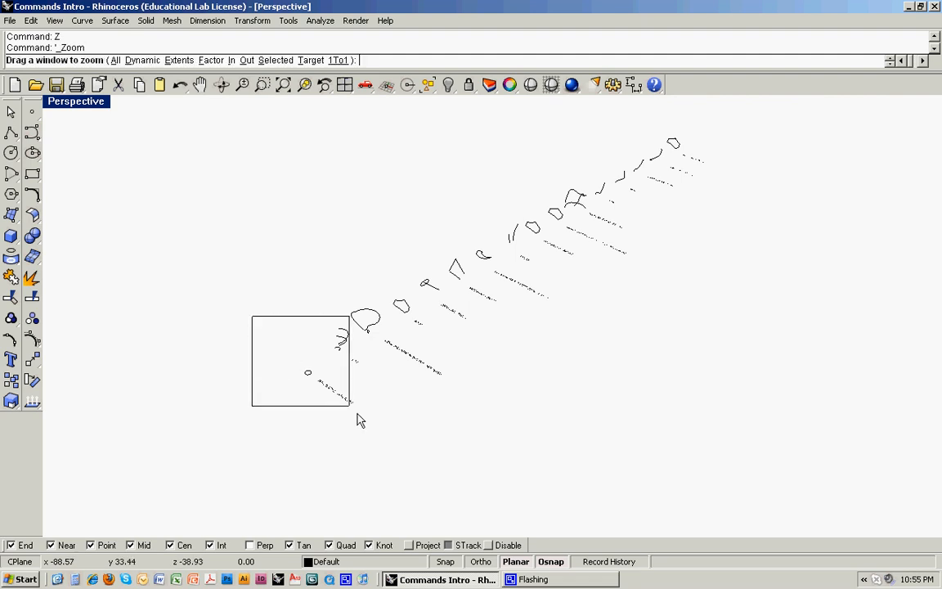
Step: Show the surface creation tools as a floating palette beside the extrude example
right_click_drag(550, 401, 484, 401, "shift")
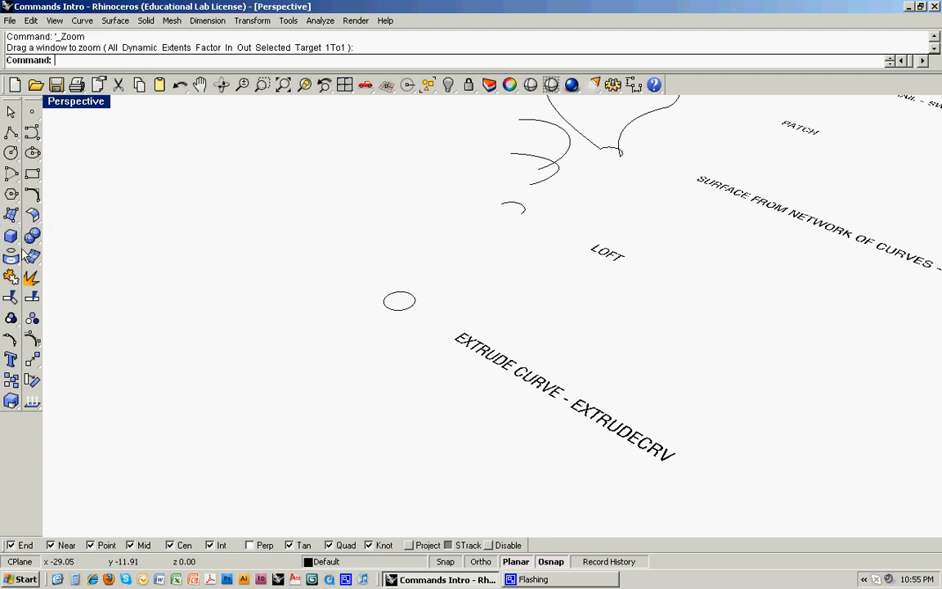
left_click(14, 221)
left_click_drag(58, 214, 112, 207)
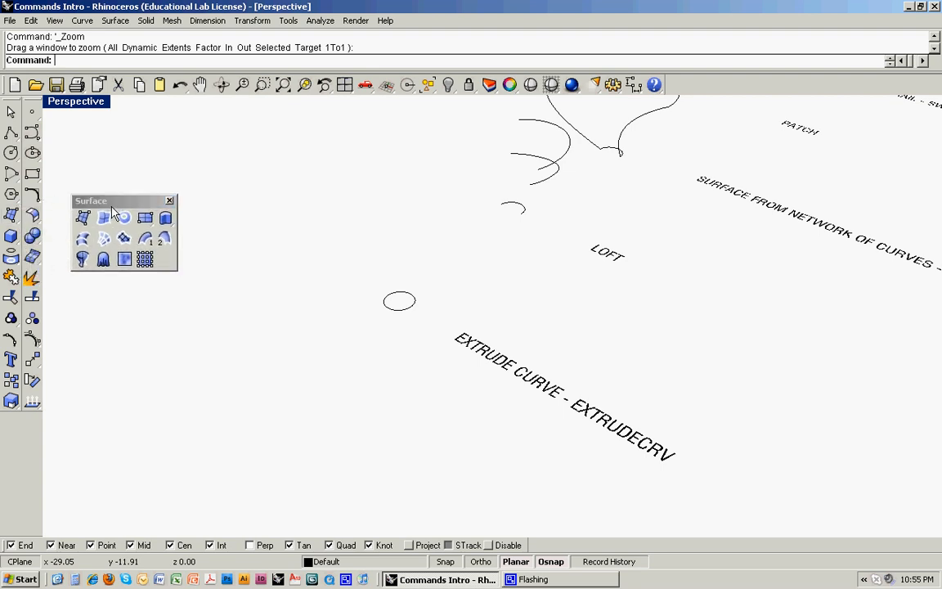
Step: Extrude the circle at the extrude example upward about 7 inches with capped ends, using ExtrudeCrv
left_click(393, 301)
type("EXTR")
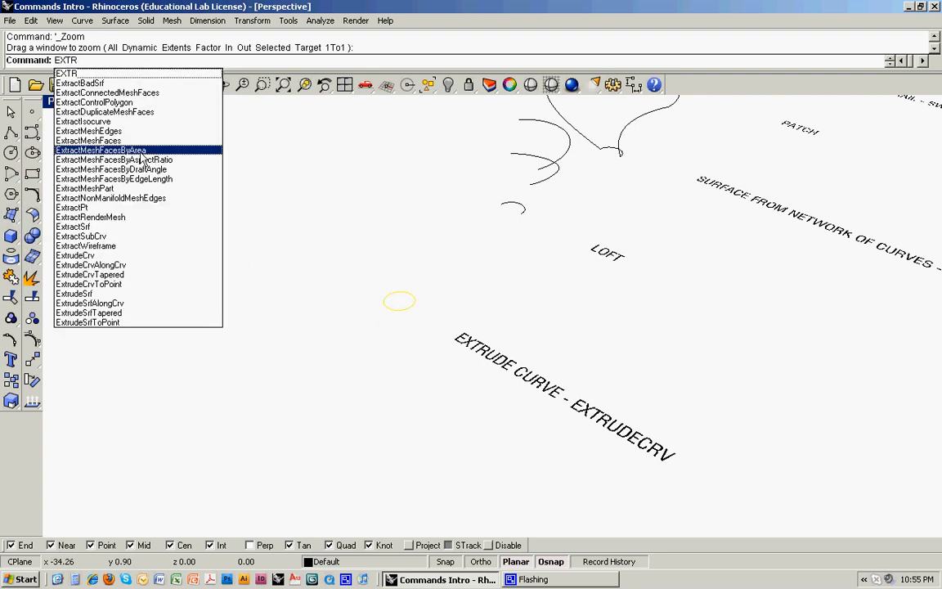
left_click(113, 256)
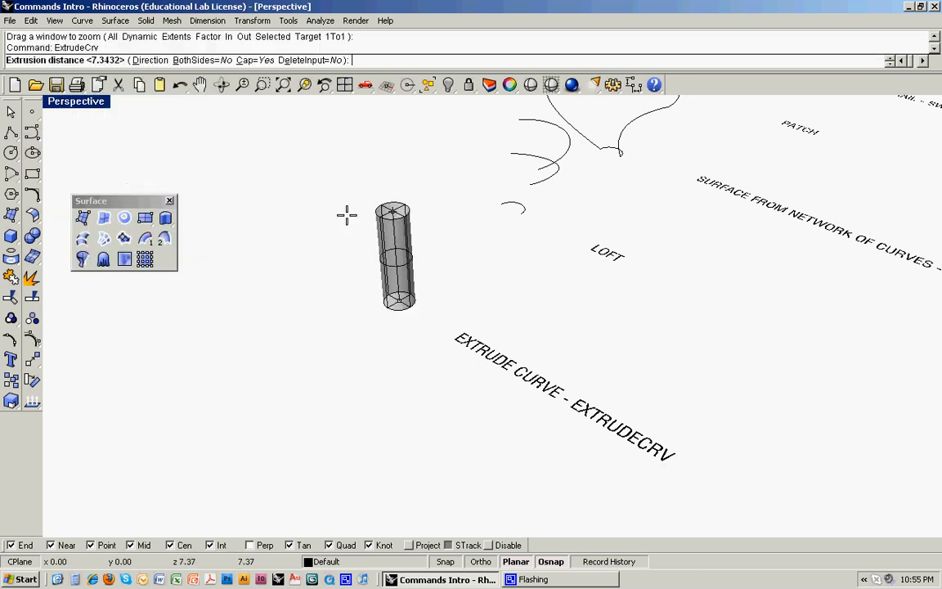
key("Return")
Step: Loft a surface through the three open curves at the loft example with Normal style and no simplification
scroll(386, 270, "down", 3)
left_click(425, 256)
right_click_drag(424, 256, 396, 322, "shift")
type("Z")
key("Return")
left_click_drag(373, 227, 451, 316)
right_click_drag(565, 373, 416, 370)
scroll(492, 328, "down", 3)
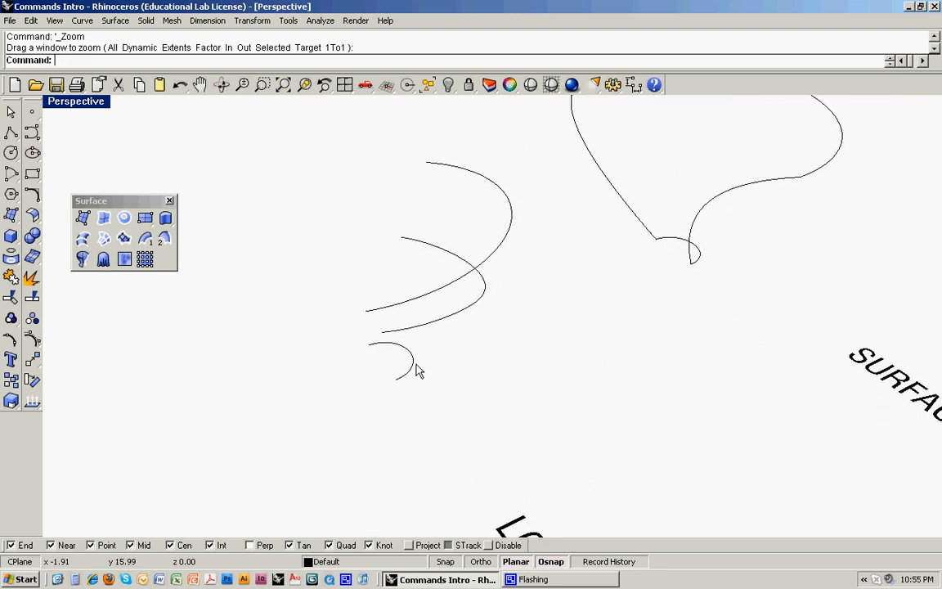
left_click(455, 321, "shift")
left_click(489, 266, "shift")
type("Loft")
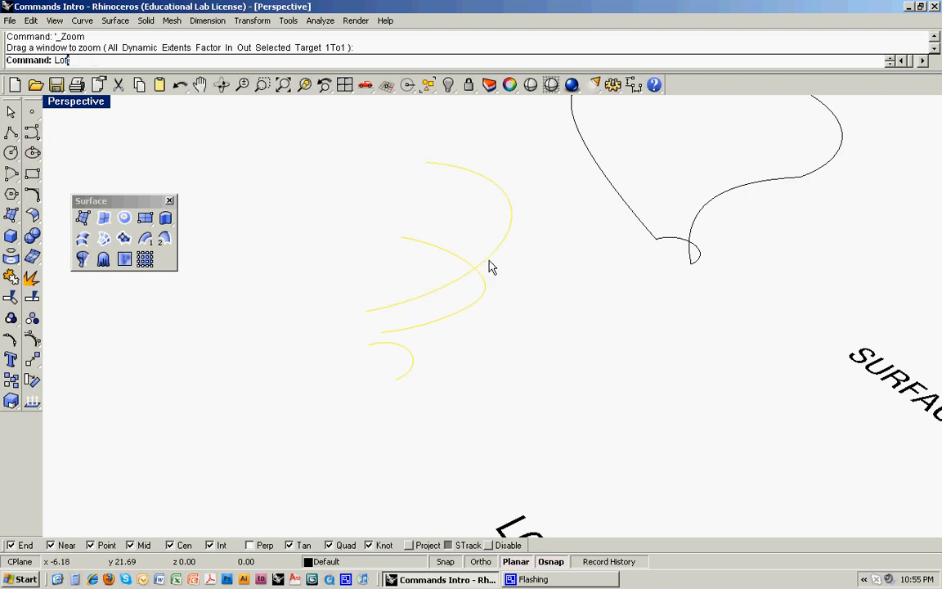
key("Return")
left_click_drag(501, 204, 622, 202)
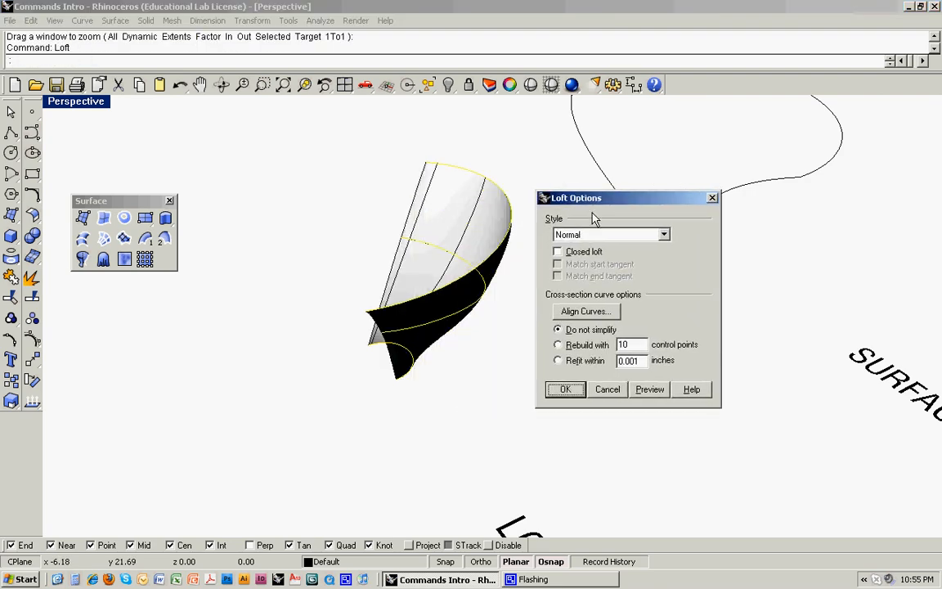
right_click_drag(409, 295, 439, 316)
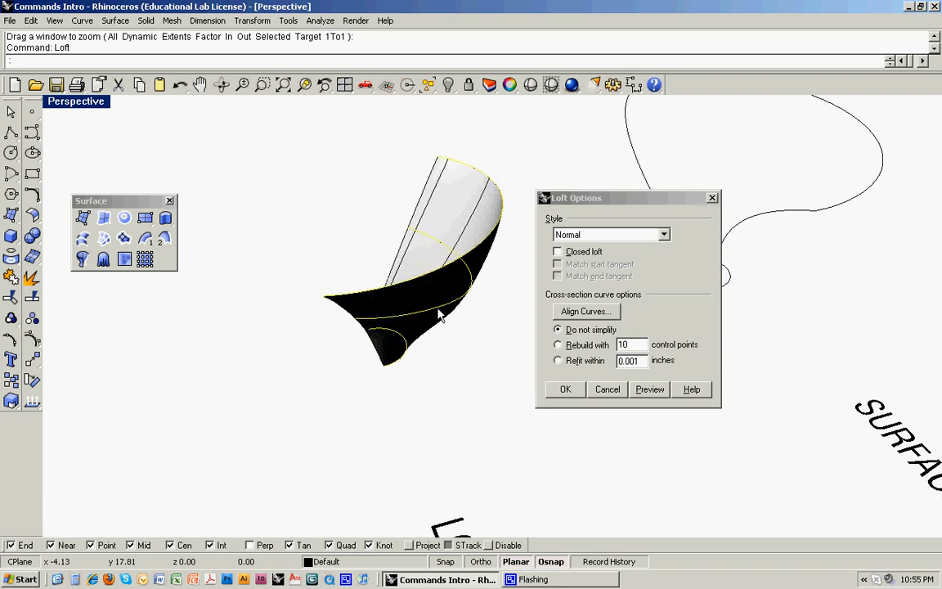
left_click(566, 389)
Step: Create a network surface from the four connected edge curves, with tolerances 0.01 edge and 0.1 interior and Position matching
scroll(505, 383, "down", 5)
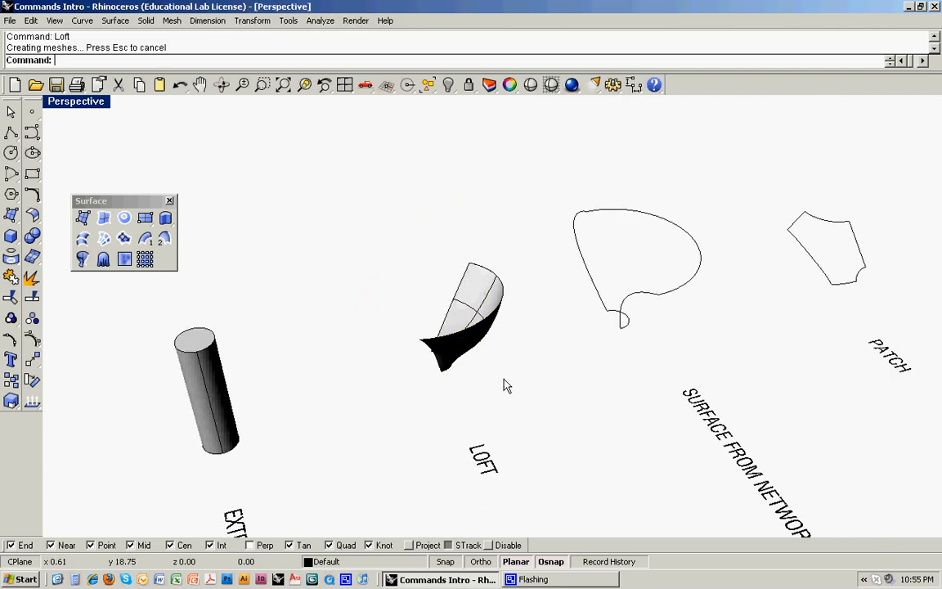
right_click_drag(505, 385, 421, 325)
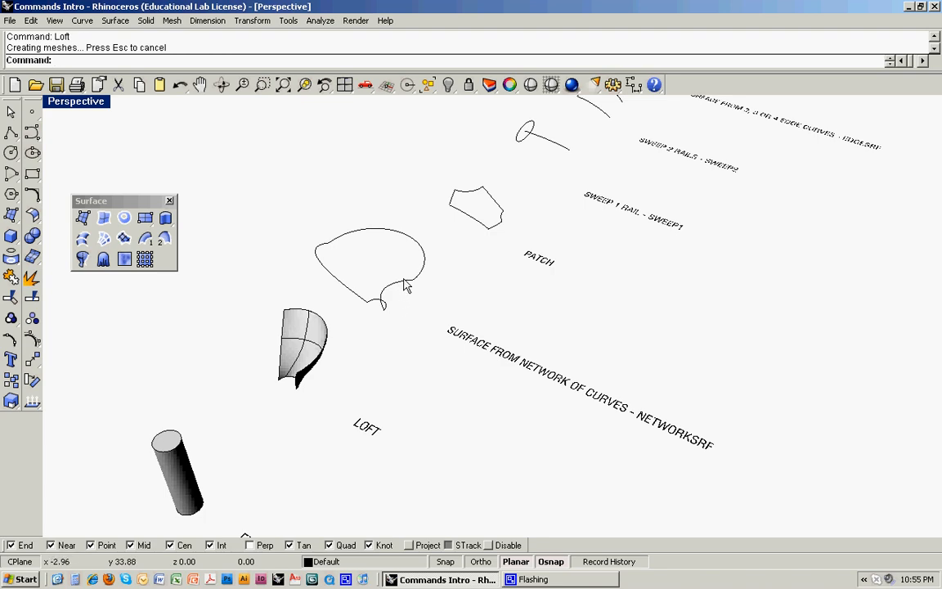
scroll(391, 303, "up", 2)
right_click_drag(391, 303, 345, 273)
scroll(375, 273, "up", 6)
scroll(376, 271, "down", 2)
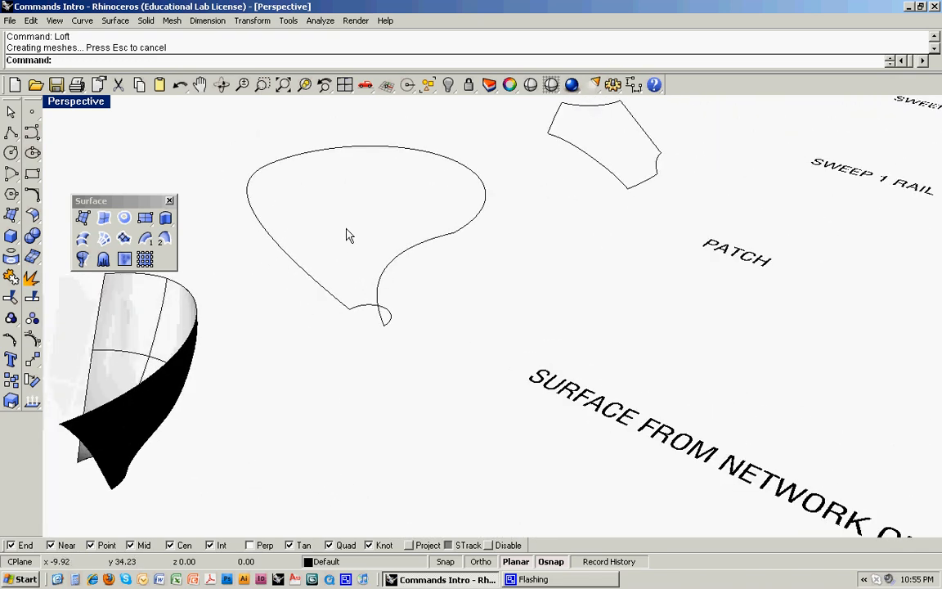
right_click_drag(338, 214, 392, 297)
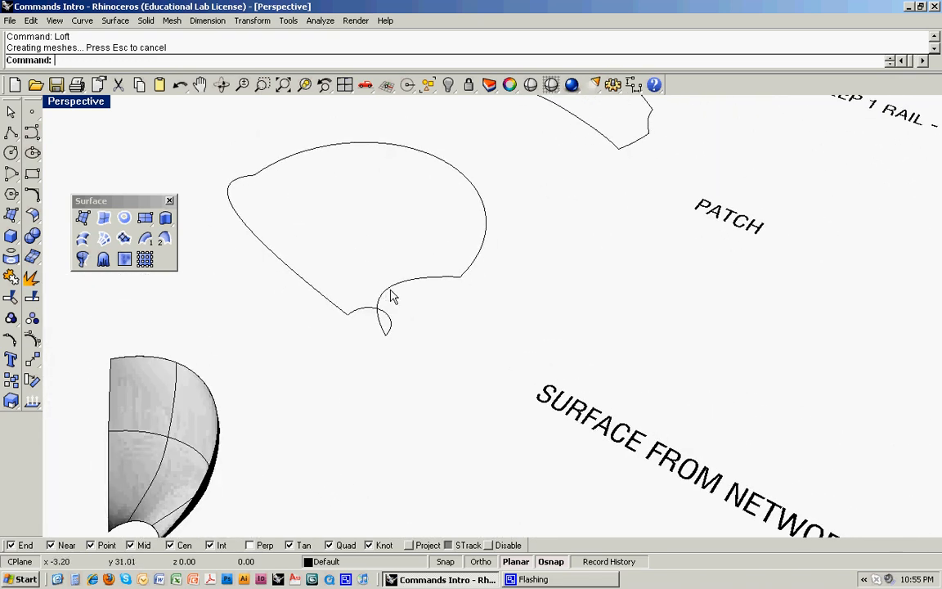
left_click(404, 293)
left_click(473, 264)
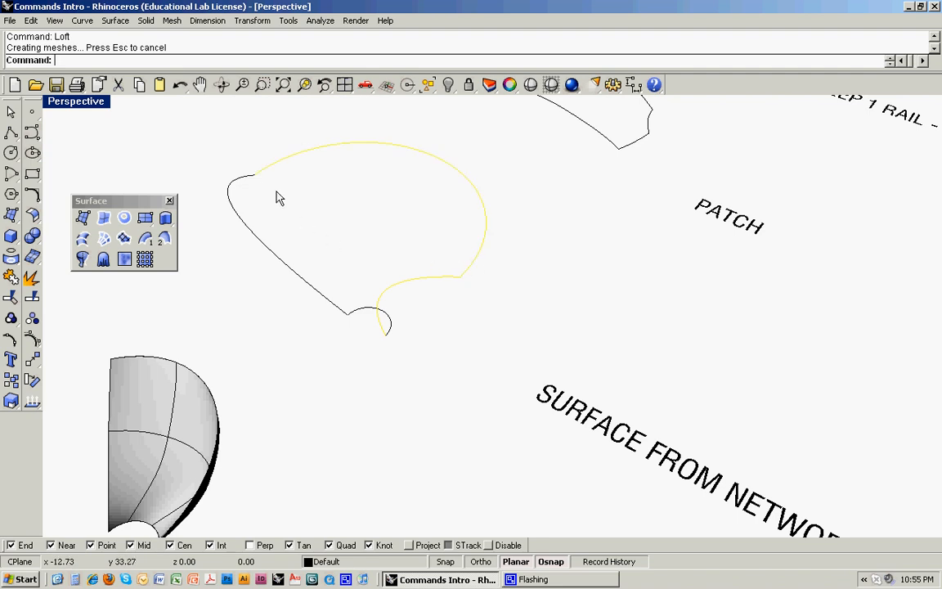
left_click(233, 193)
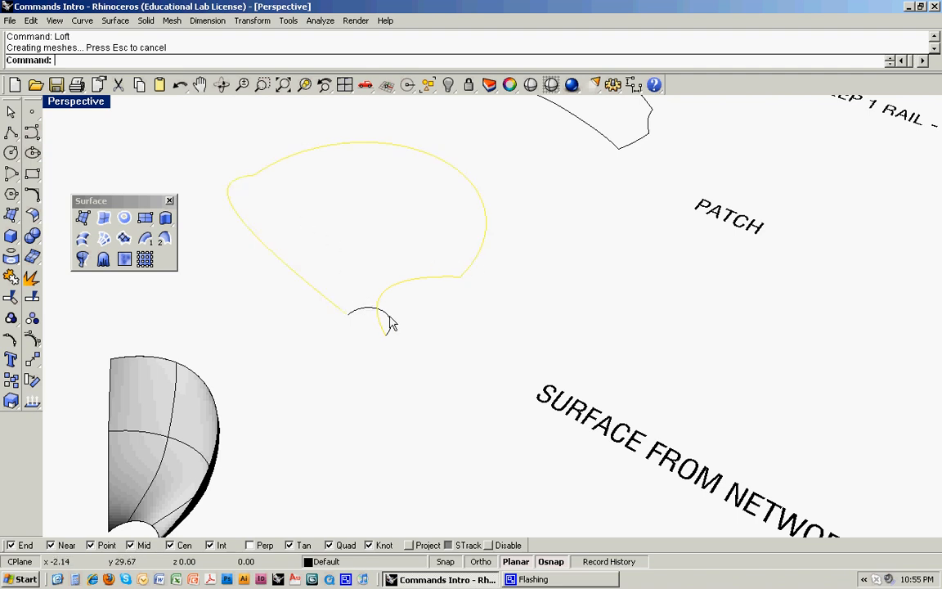
left_click(104, 238)
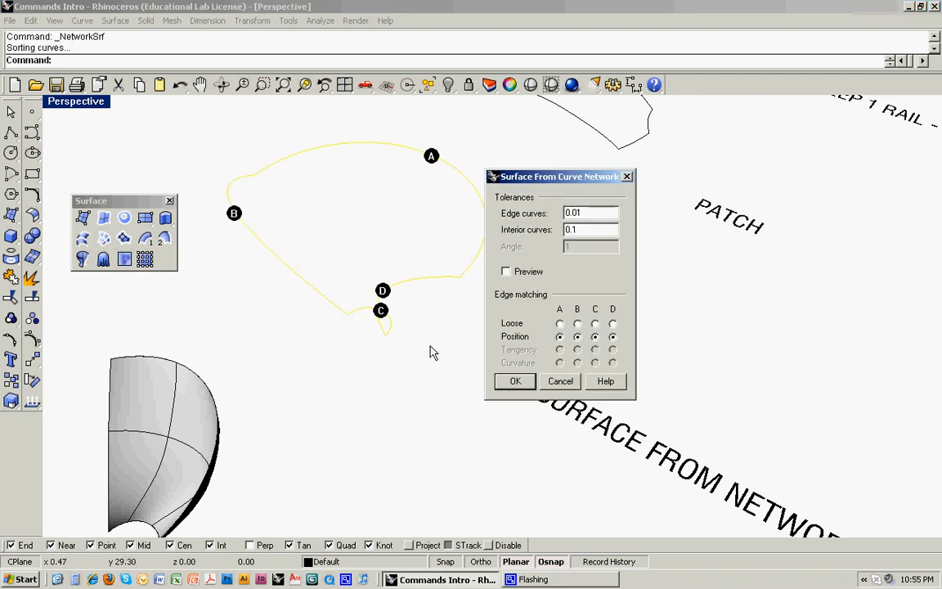
left_click(515, 381)
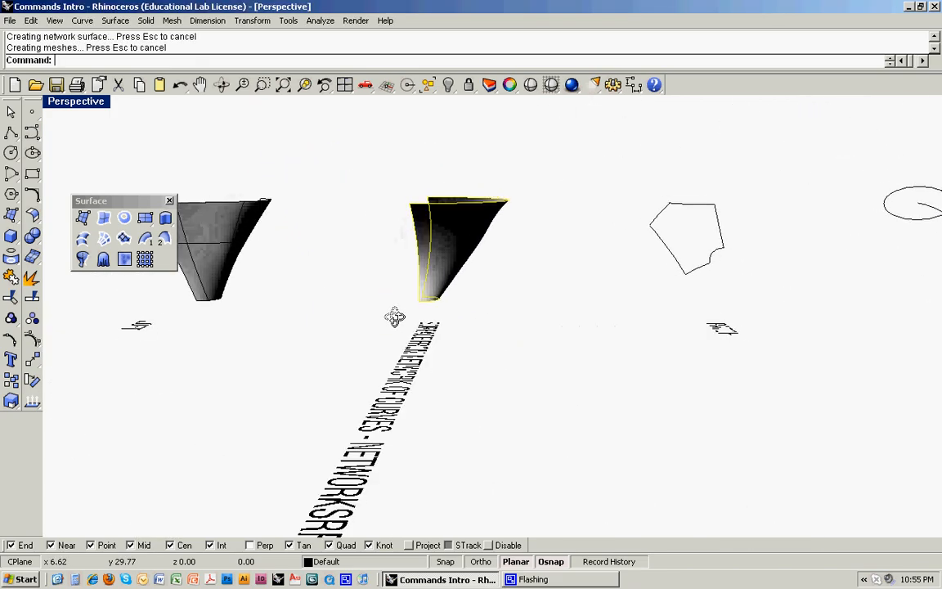
right_click_drag(395, 316, 397, 347)
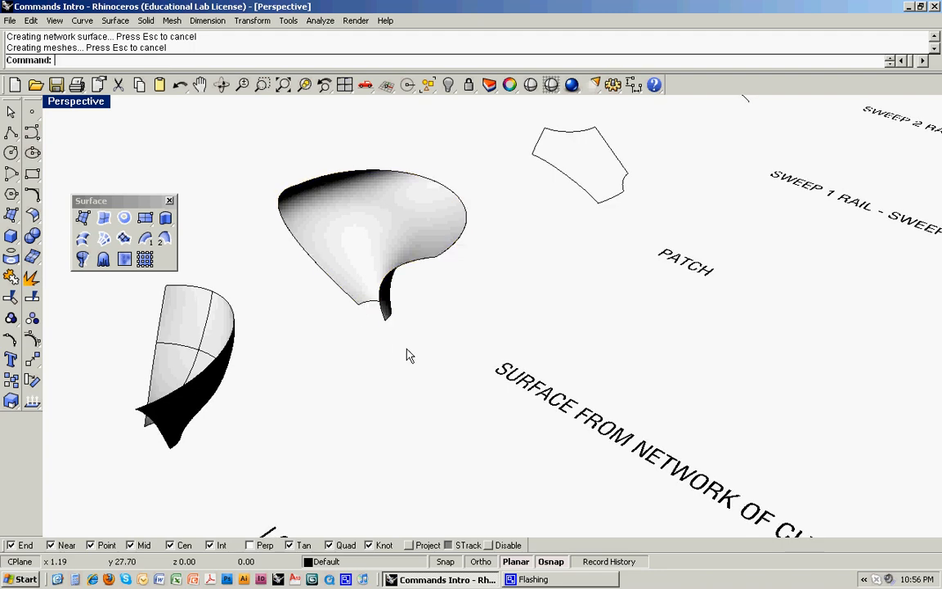
Step: Patch the closed outline of six curves with point spacing 1, 10 U and V spans, stiffness 0.5 and automatic trim
scroll(409, 354, "down", 5)
right_click_drag(469, 315, 356, 352, "shift")
scroll(411, 314, "up", 5)
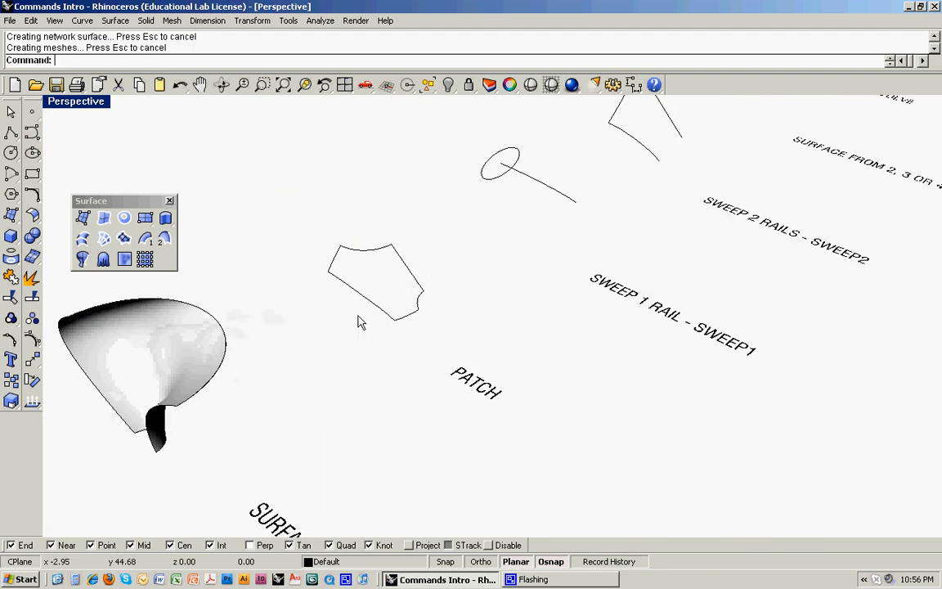
scroll(407, 314, "up", 3)
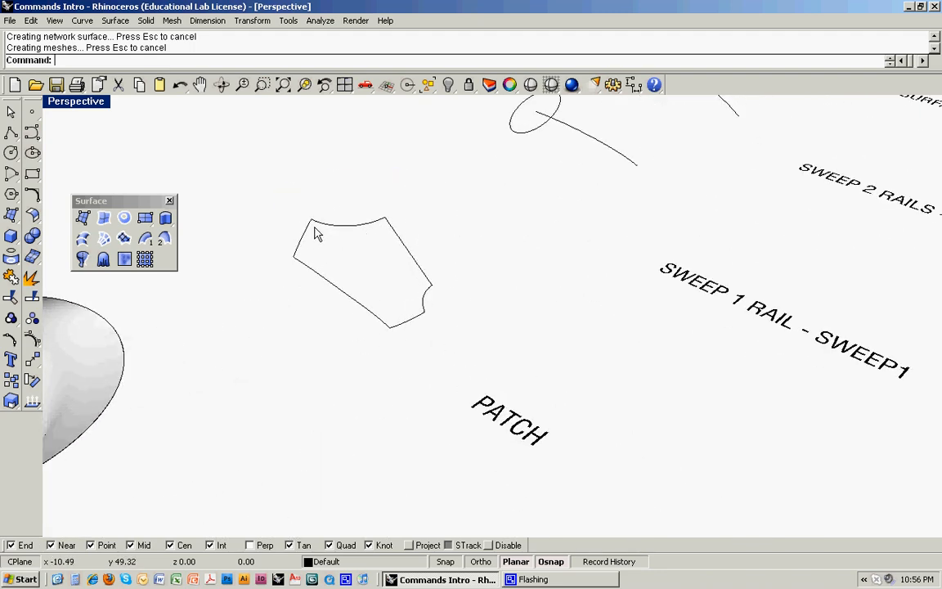
right_click_drag(431, 341, 395, 319)
scroll(399, 320, "down", 3)
scroll(412, 317, "up", 4)
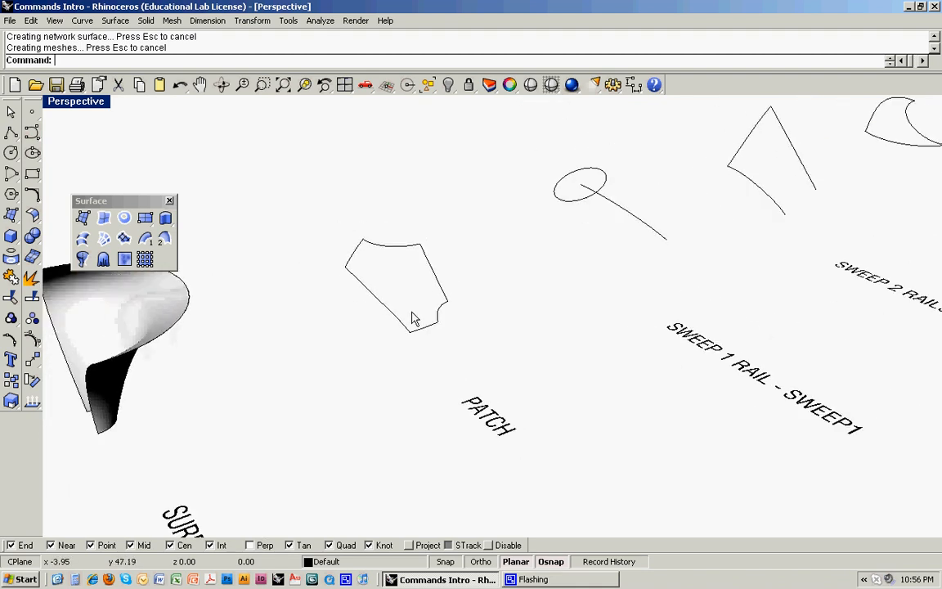
left_click_drag(268, 166, 483, 347)
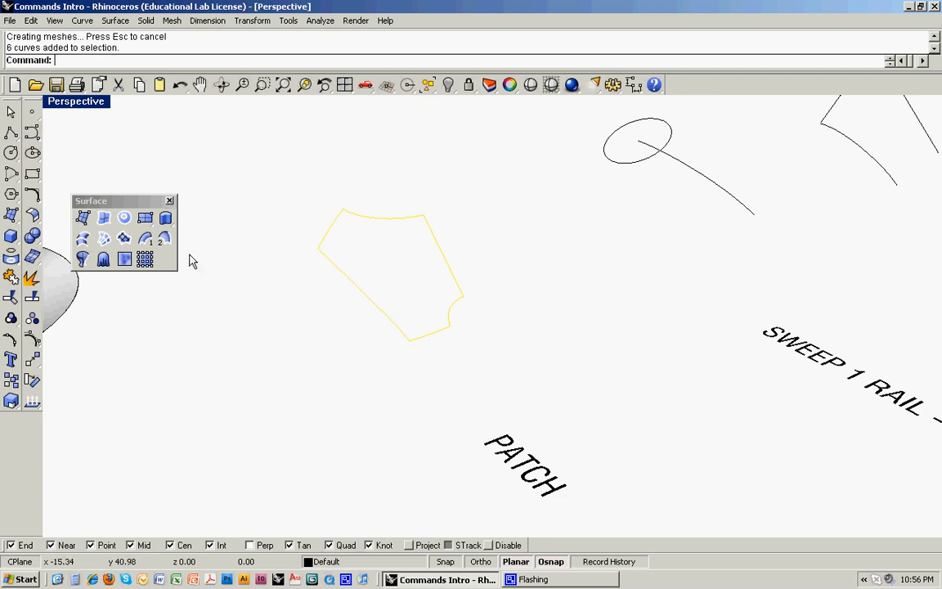
left_click(123, 238)
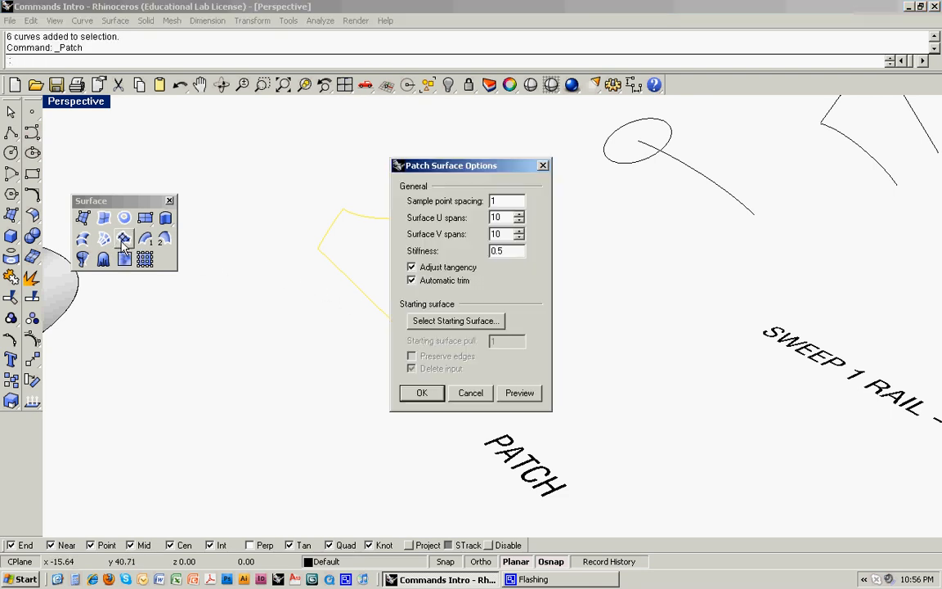
left_click(421, 392)
Step: Inspect the control points of the patch surface and its boundary curves, and hide them again
right_click_drag(420, 391, 392, 339)
key("F10")
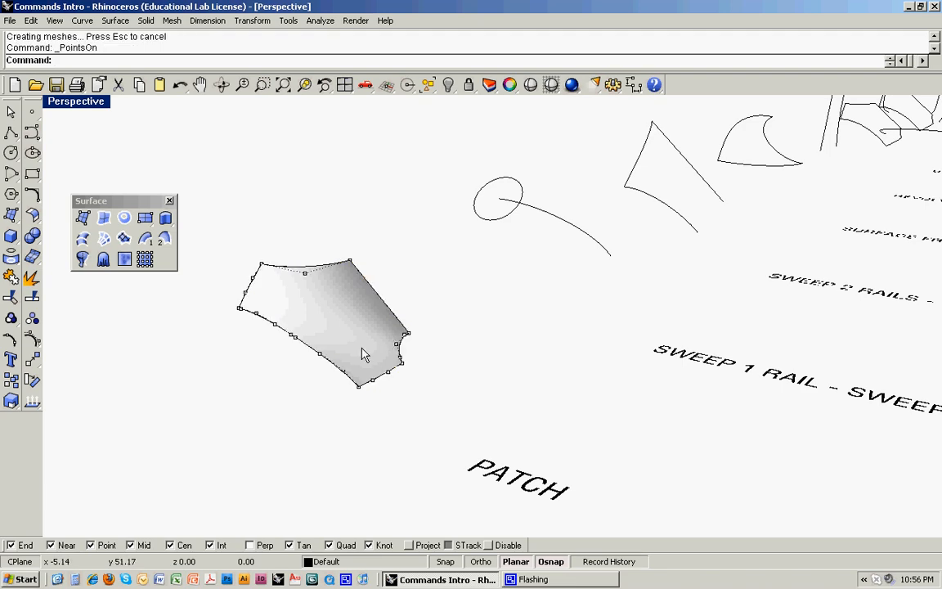
left_click(354, 337)
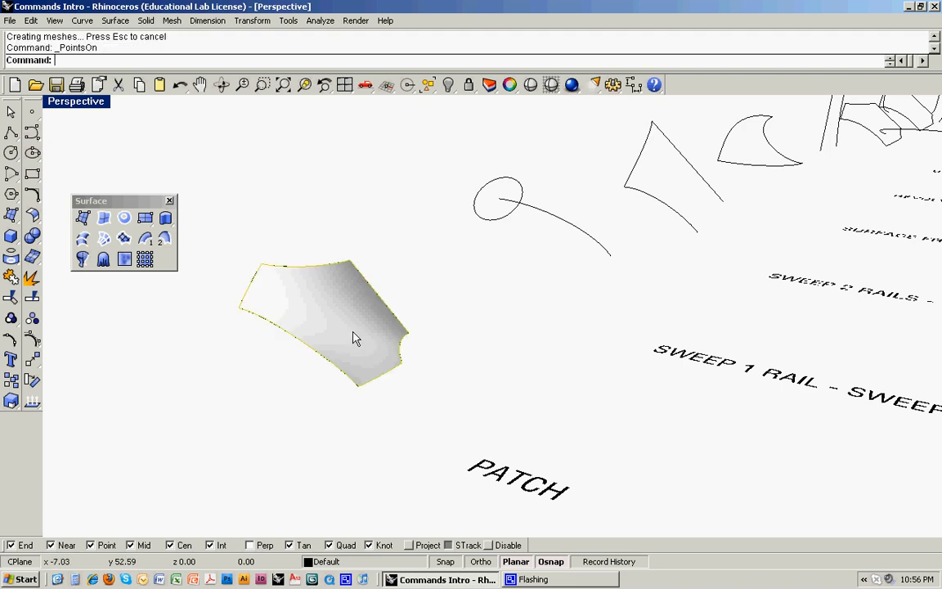
key("F10")
mouse_move(347, 353)
right_mouse_down()
mouse_move(332, 320)
mouse_move(332, 342)
mouse_move(360, 334)
mouse_move(364, 344)
right_mouse_up()
key("Escape")
Step: Sweep the circle along the single curved rail with Sweep1, using Freeform style and no simplification
scroll(371, 342, "down", 7)
right_click_drag(440, 316, 380, 385, "shift")
type("z")
key("Return")
left_click_drag(365, 285, 454, 391)
scroll(489, 408, "down", 8)
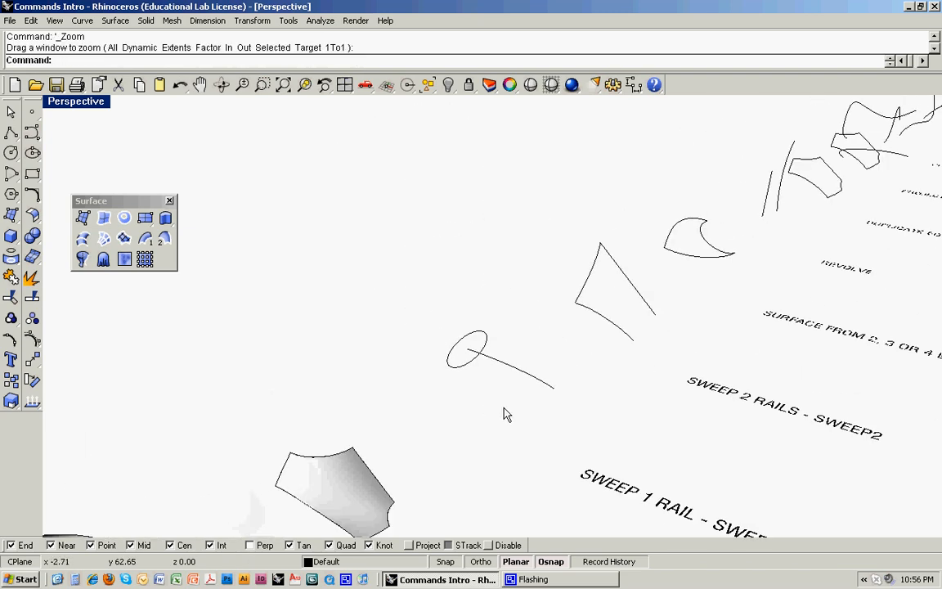
right_click_drag(503, 409, 351, 380, "shift")
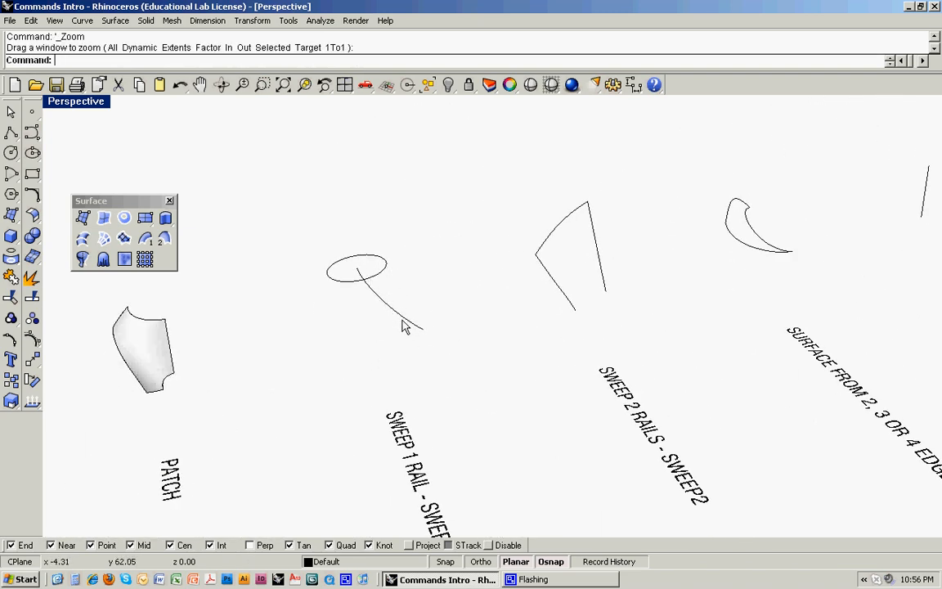
type("Sweep1")
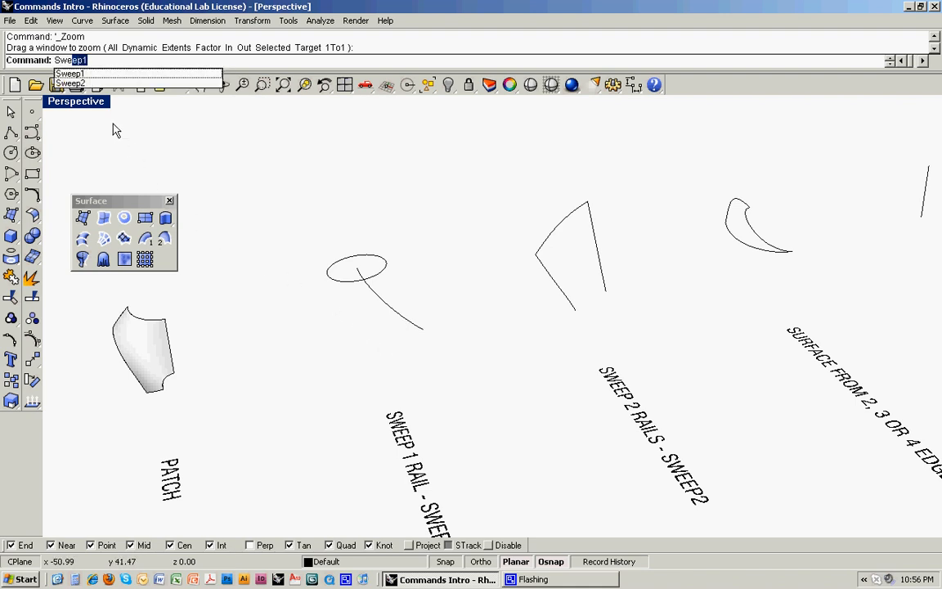
left_click(86, 75)
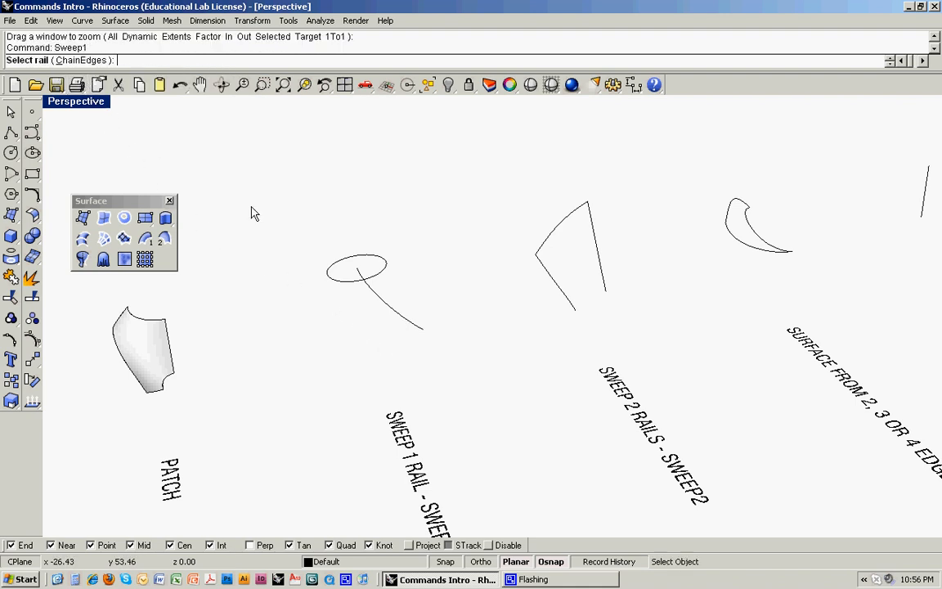
left_click(385, 310)
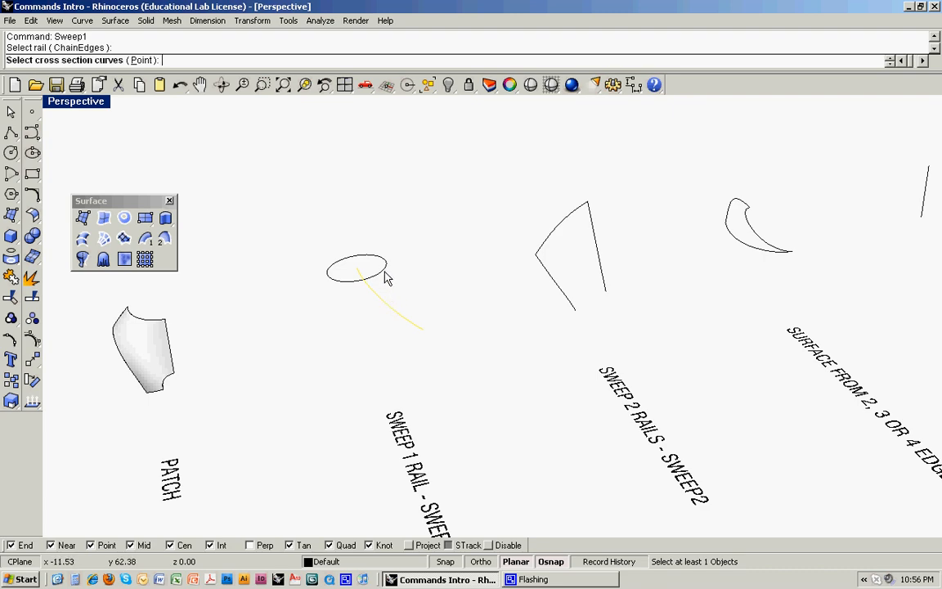
left_click(386, 274)
key("Return")
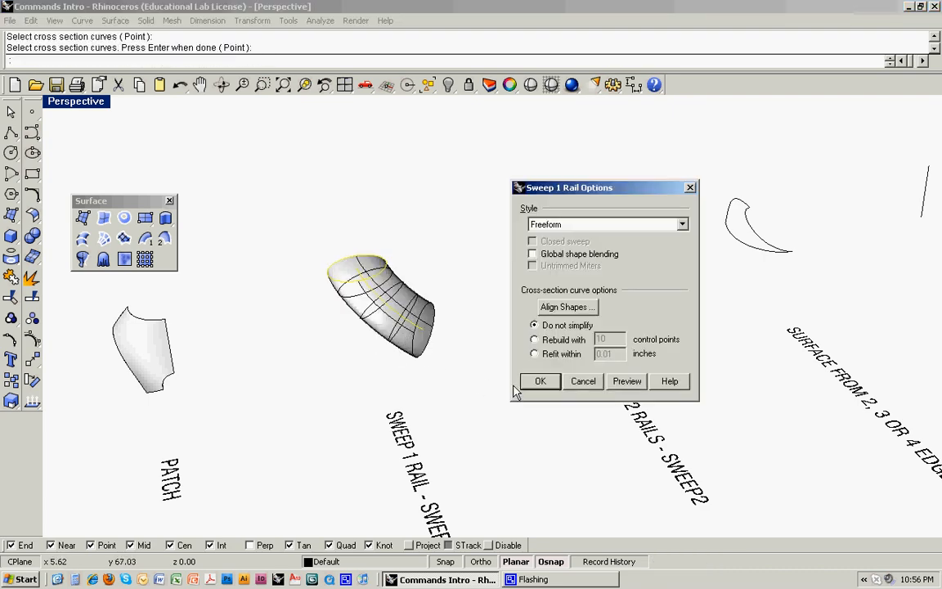
left_click(536, 384)
Step: Sweep the connecting cross-section curve along the two side curves with Sweep2, using no simplification
right_click_drag(370, 372, 349, 326)
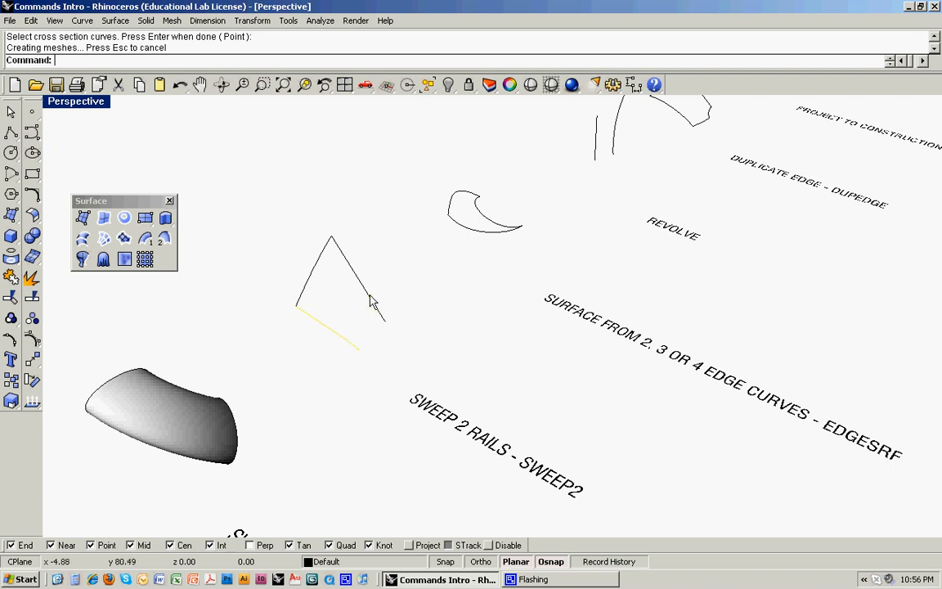
type("Sweep2")
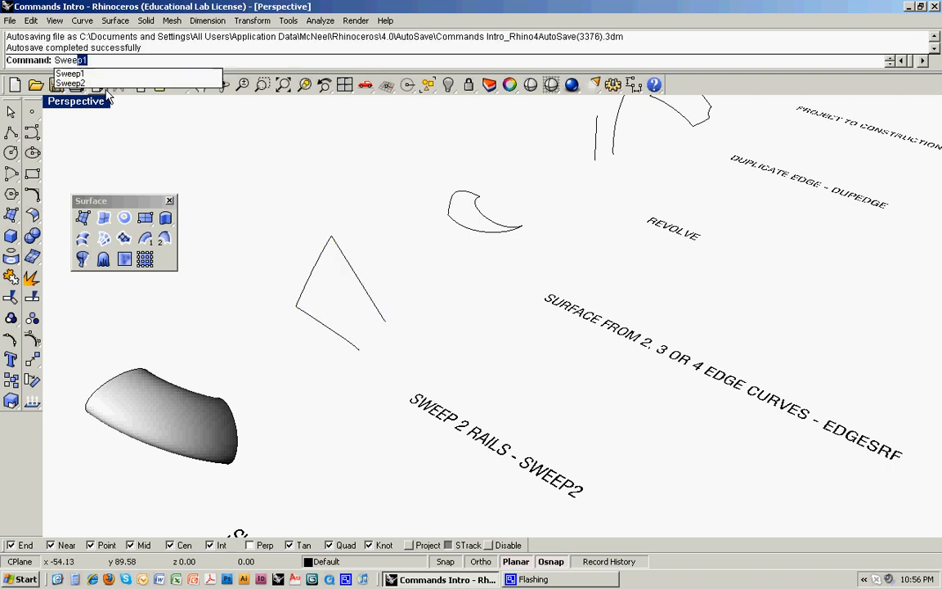
key("Return")
left_click(340, 326)
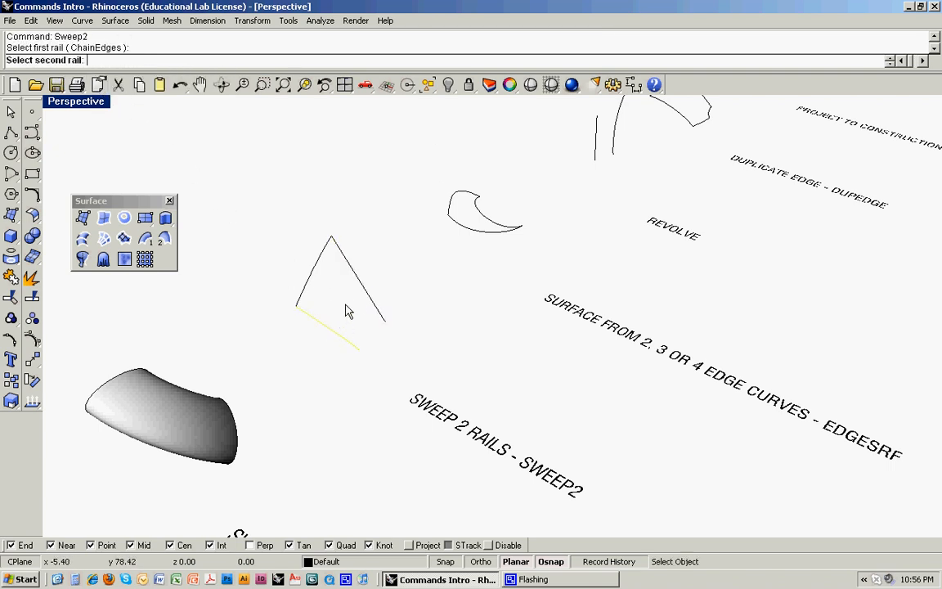
left_click(364, 291)
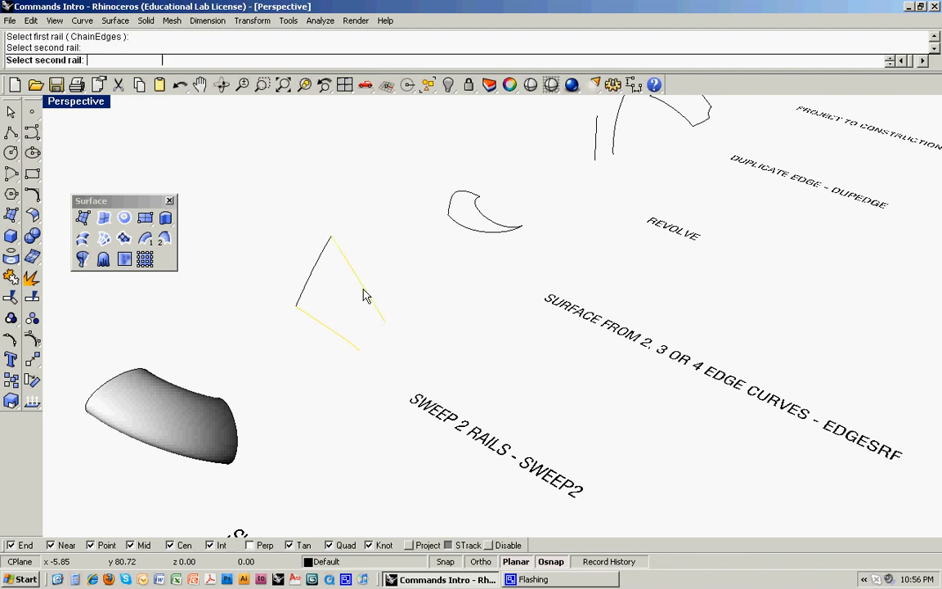
left_click(314, 275)
key("Return")
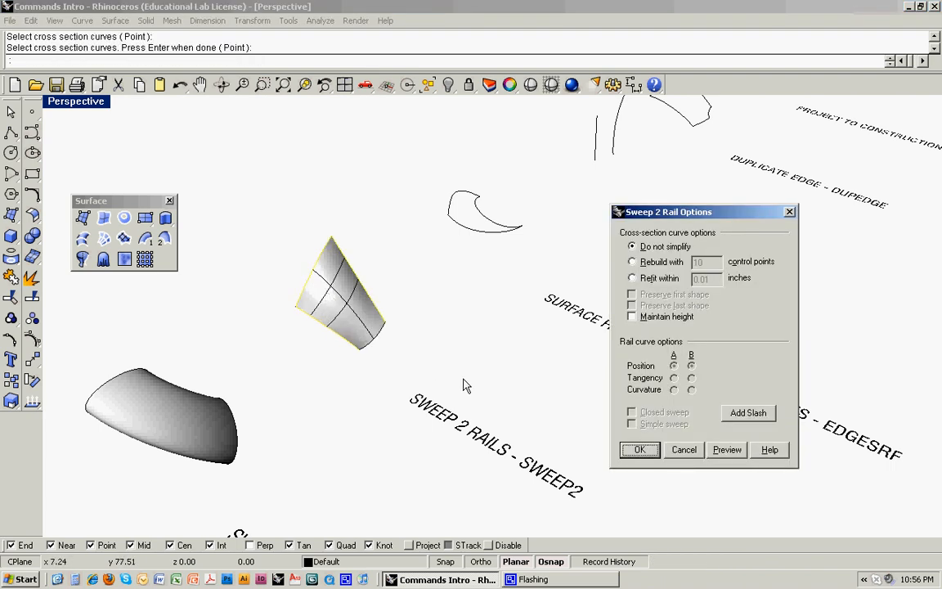
left_click(641, 450)
Step: Create a surface with EdgeSrf from the three edge curves of the crescent-shaped outline
right_click_drag(639, 454, 270, 319)
right_click_drag(410, 314, 321, 397, "shift")
right_click_drag(409, 361, 365, 364)
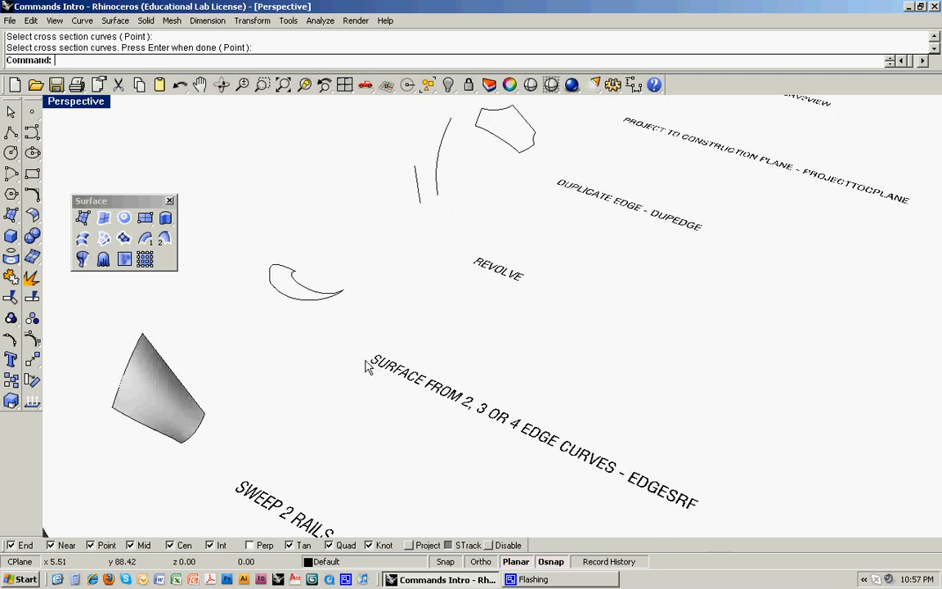
right_click_drag(342, 319, 315, 297)
type("z")
key("Return")
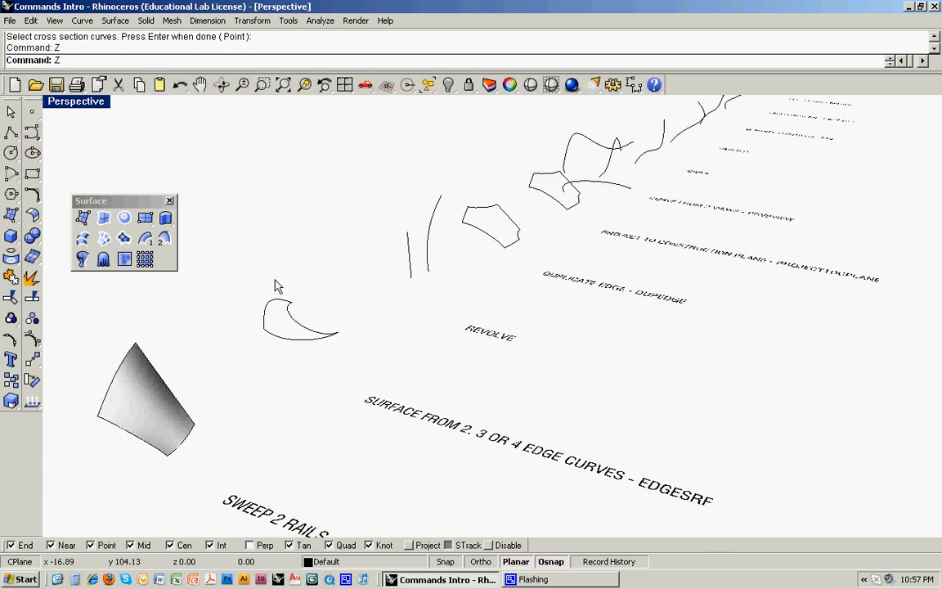
left_click_drag(245, 279, 365, 370)
scroll(372, 360, "down", 4)
left_click_drag(317, 221, 561, 409)
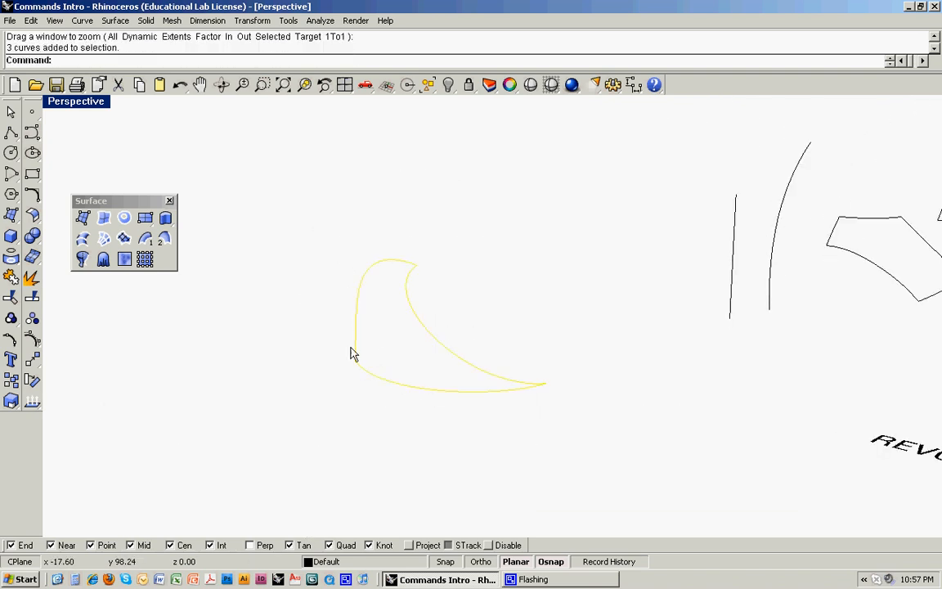
left_click(105, 219)
Step: Revolve the arc-shaped profile curve around the short straight line as axis, from start angle 0 through 360 degrees
mouse_move(328, 331)
right_mouse_down()
mouse_move(390, 390)
mouse_move(441, 402)
mouse_move(357, 397)
mouse_move(353, 389)
mouse_move(441, 357)
mouse_move(420, 385)
mouse_move(385, 372)
right_mouse_up()
right_click_drag(435, 351, 442, 193)
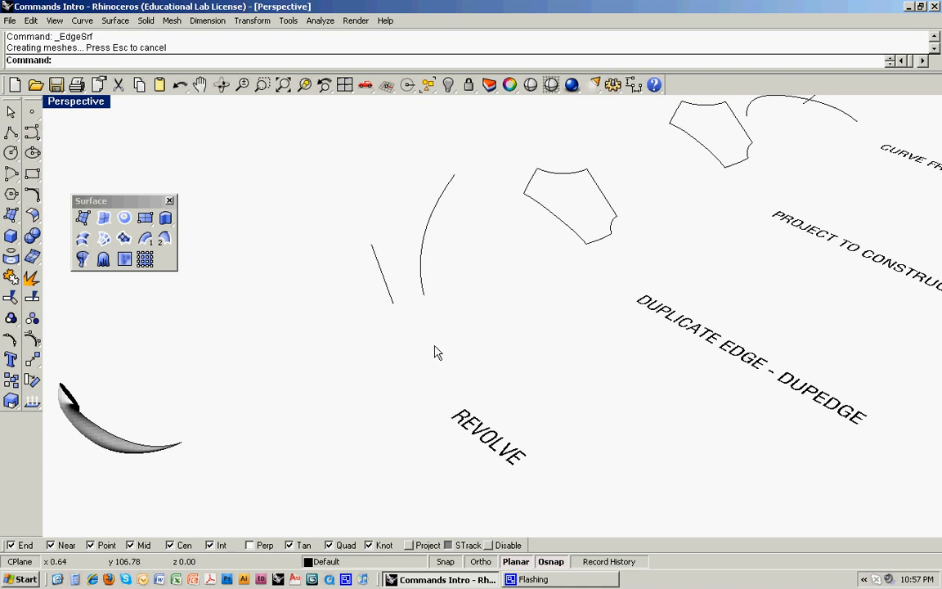
left_click(421, 282)
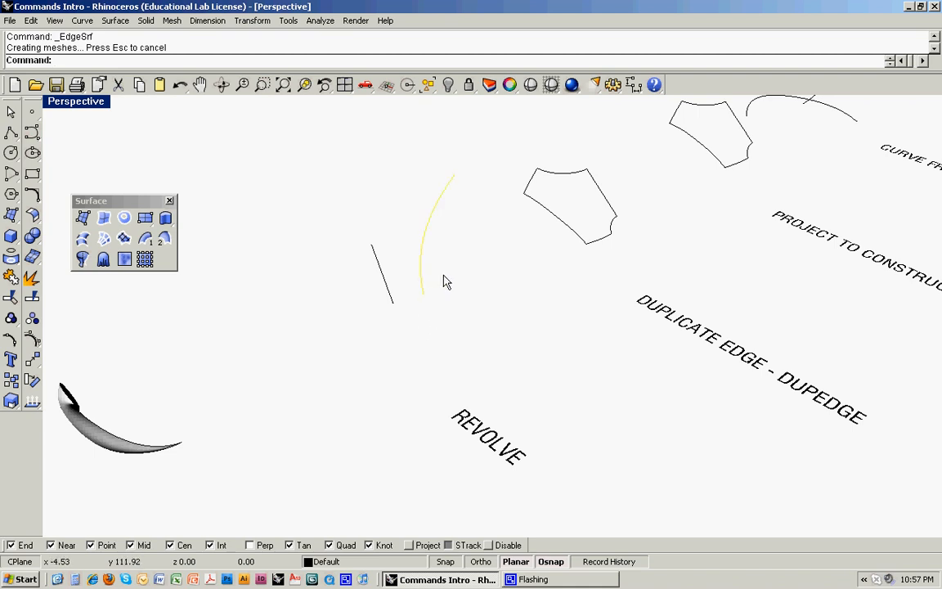
left_click(343, 283)
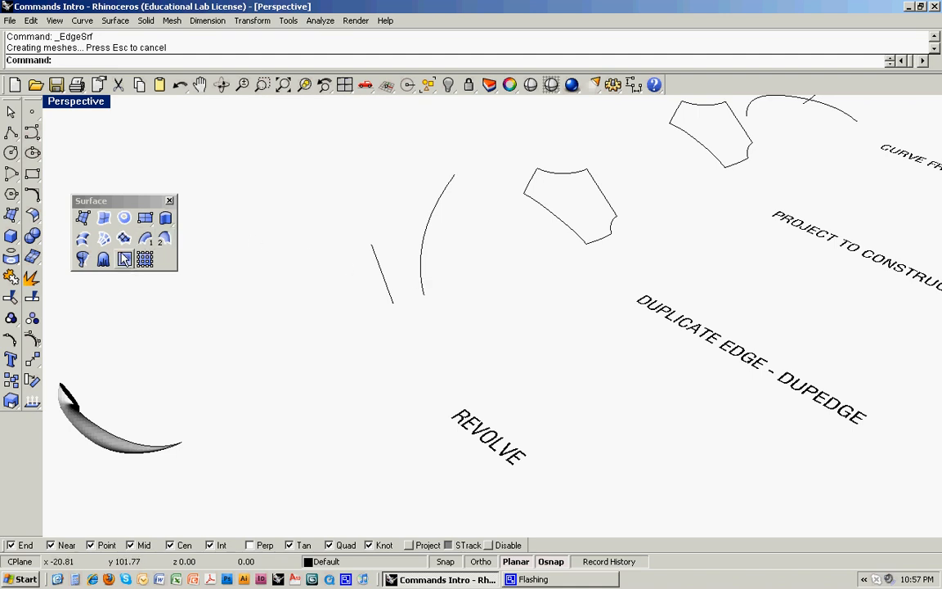
type("evolve")
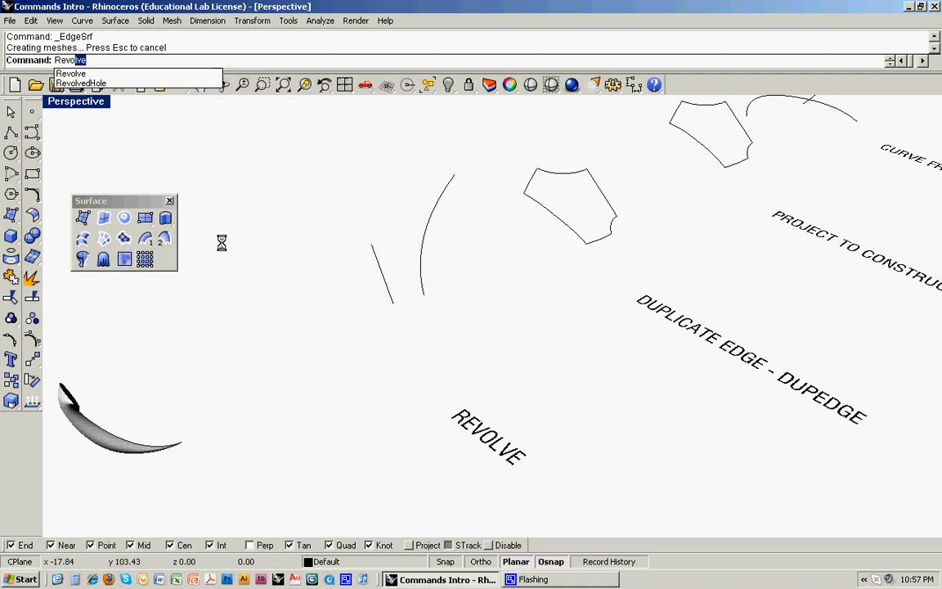
key("Return")
left_click(422, 269)
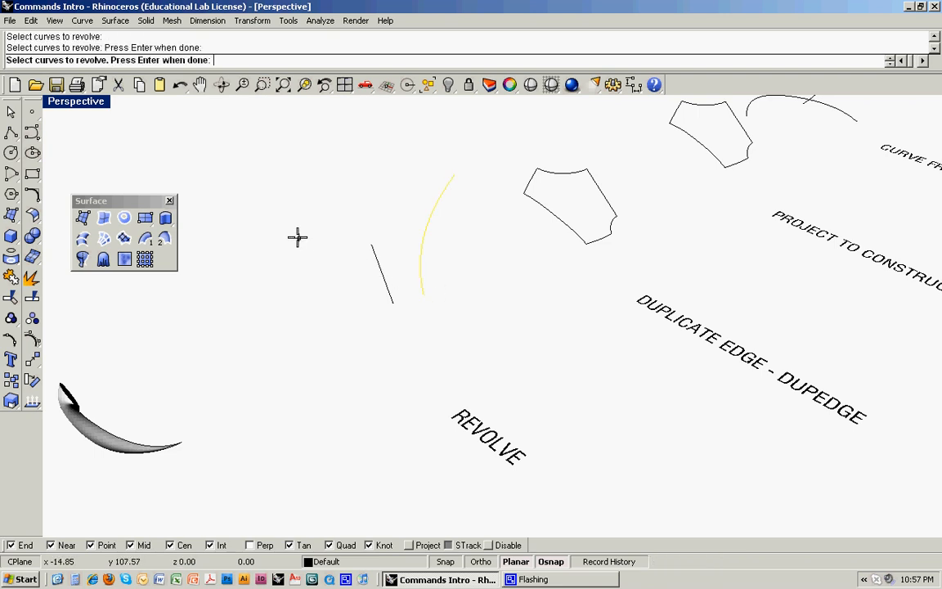
key("Return")
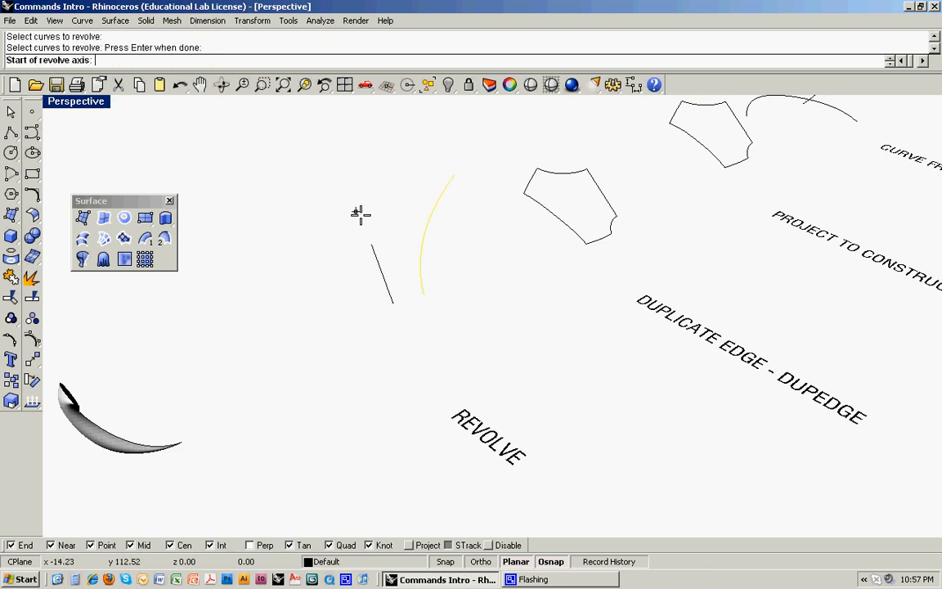
left_click(371, 243)
left_click(392, 310)
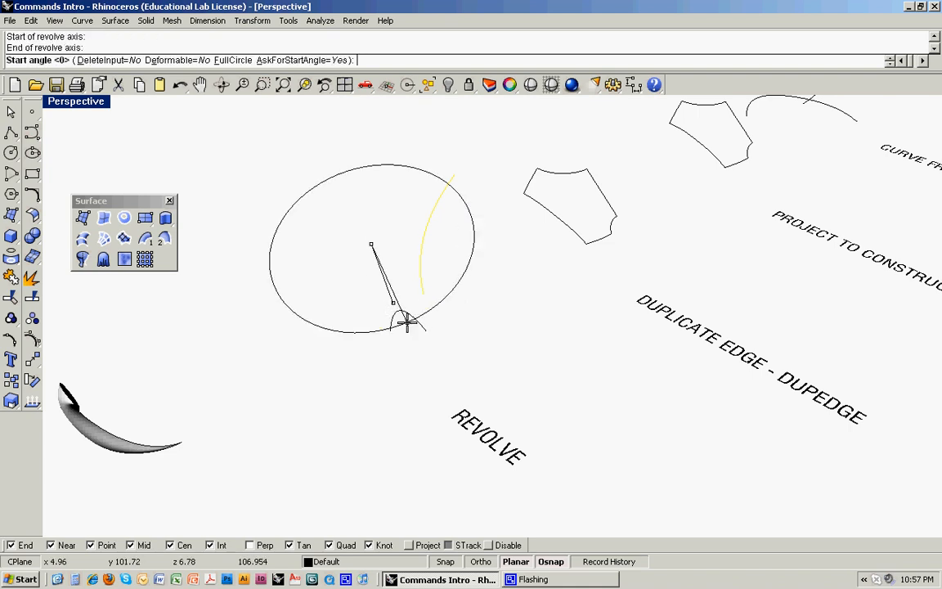
key("Return")
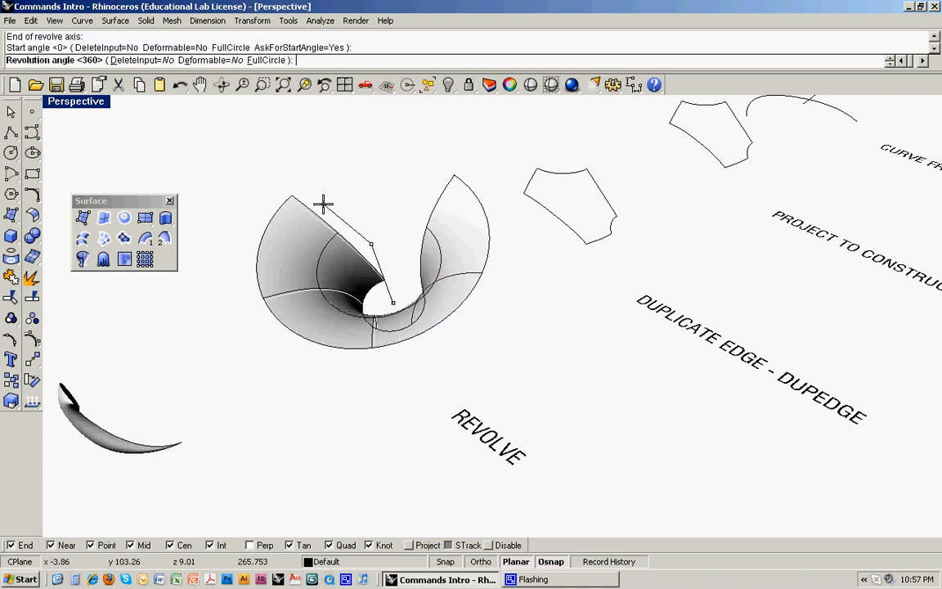
key("Return")
Step: Examine the funnel-shaped revolved surface up close and in relation to its profile curve and axis
mouse_move(326, 352)
right_mouse_down()
mouse_move(351, 323)
mouse_move(389, 310)
mouse_move(325, 331)
right_mouse_up()
scroll(325, 327, "down", 3)
type("z")
key("Return")
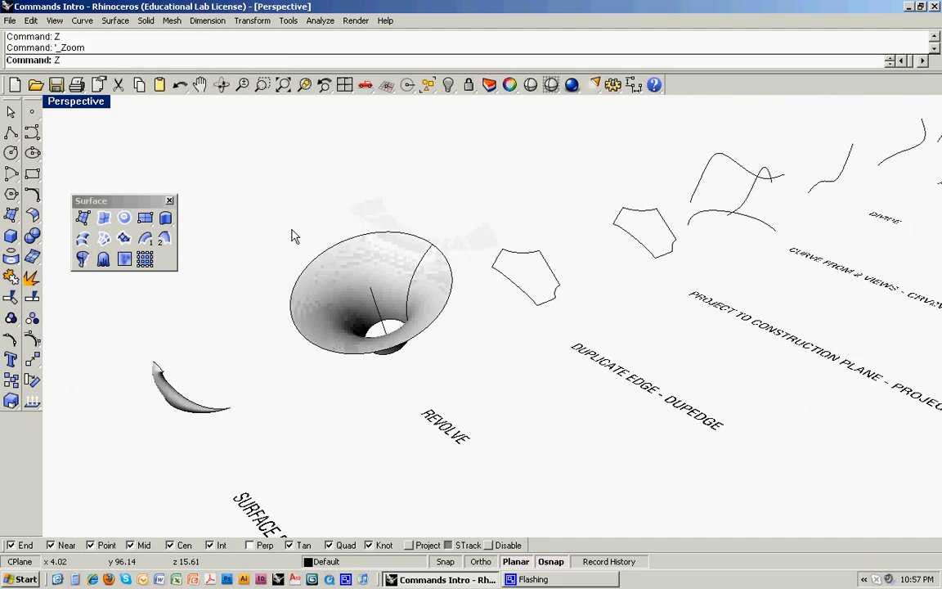
left_click_drag(290, 229, 467, 383)
right_click_drag(497, 413, 479, 400)
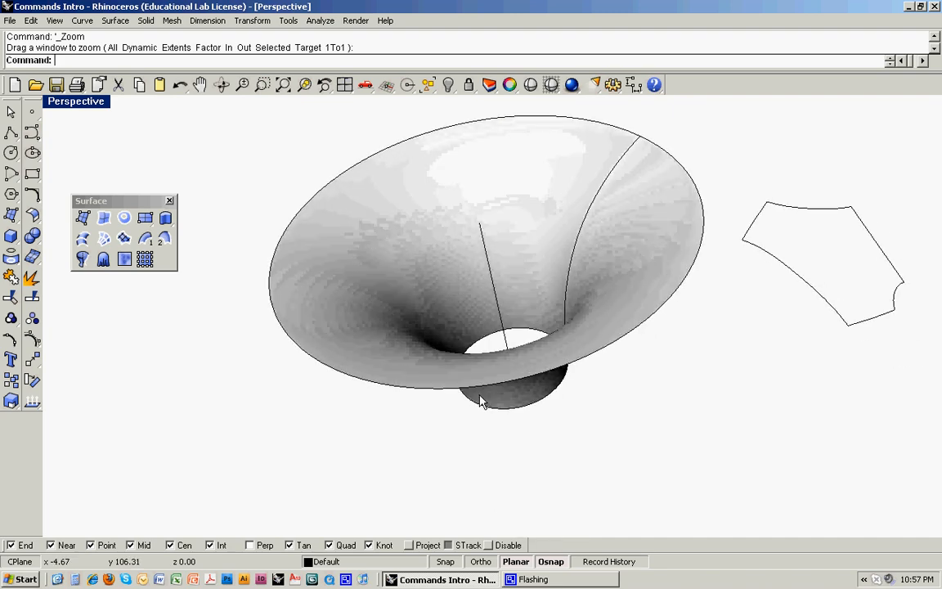
scroll(483, 400, "down", 5)
right_click_drag(534, 362, 489, 395, "shift")
scroll(490, 395, "down", 4)
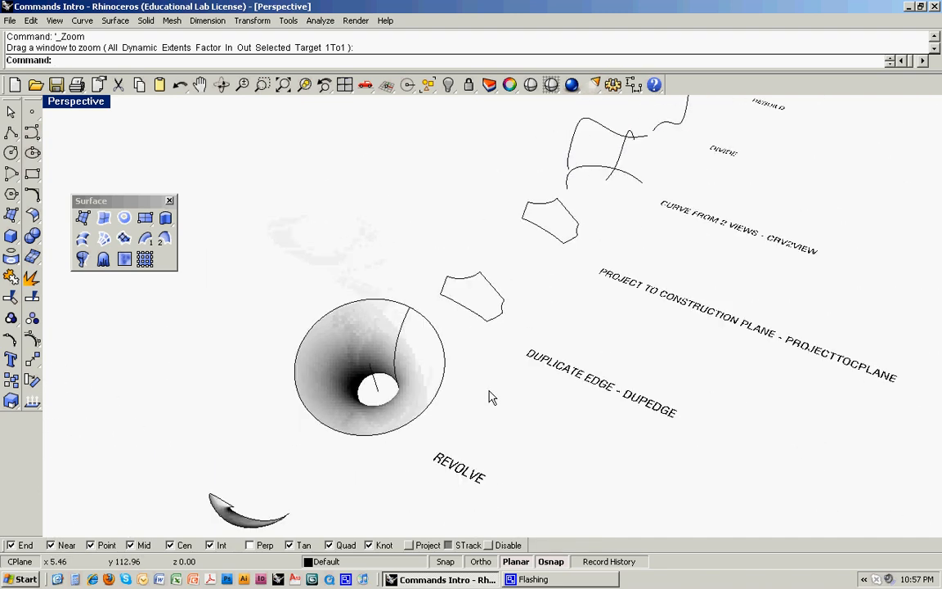
Step: Patch the closed outline at the Duplicate Edge example with point spacing 1, 10 U and V spans, stiffness 0.5, tangency adjustment and automatic trim
right_click_drag(490, 346, 434, 375, "shift")
type("Z")
key("Return")
key("Return")
left_click_drag(382, 275, 475, 357)
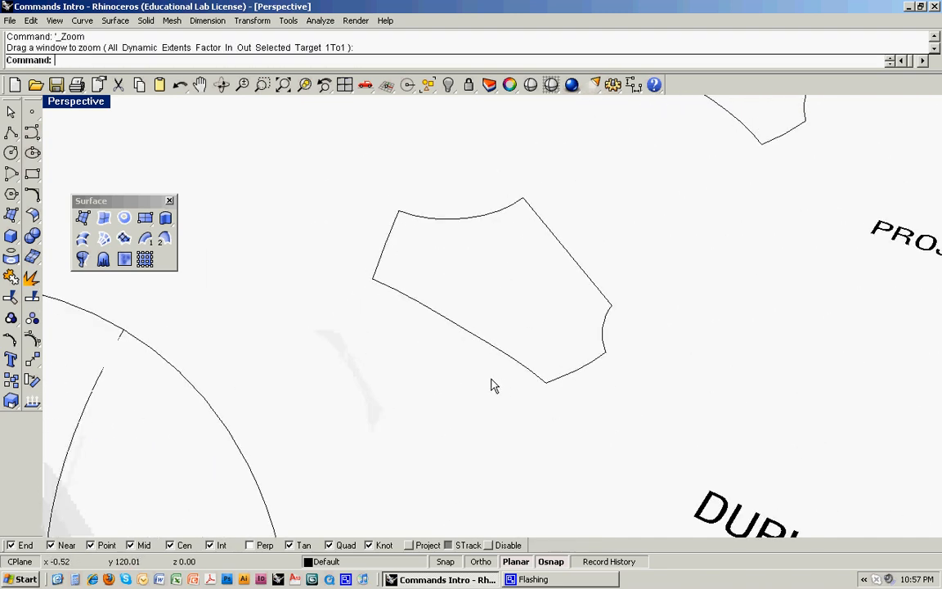
left_click_drag(433, 246, 608, 409)
left_click(125, 240)
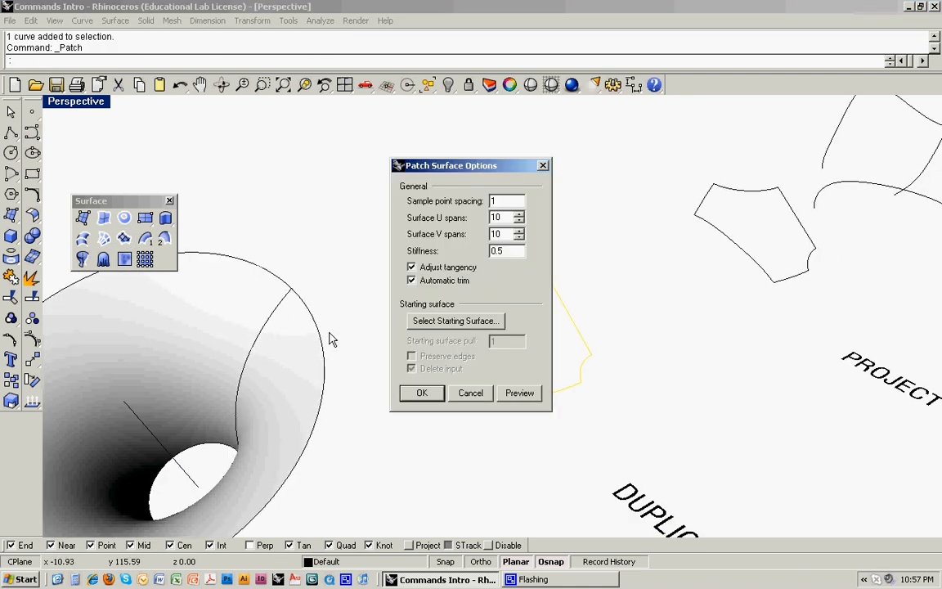
left_click(421, 394)
Step: Delete the original boundary curve around the new patch surface, keeping the surface
right_click_drag(480, 423, 423, 381)
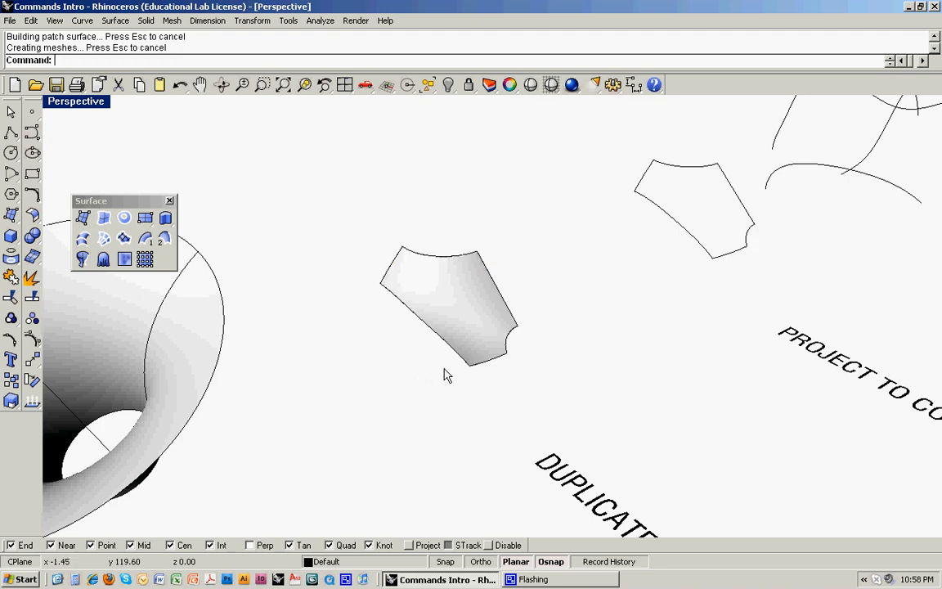
left_click(504, 315)
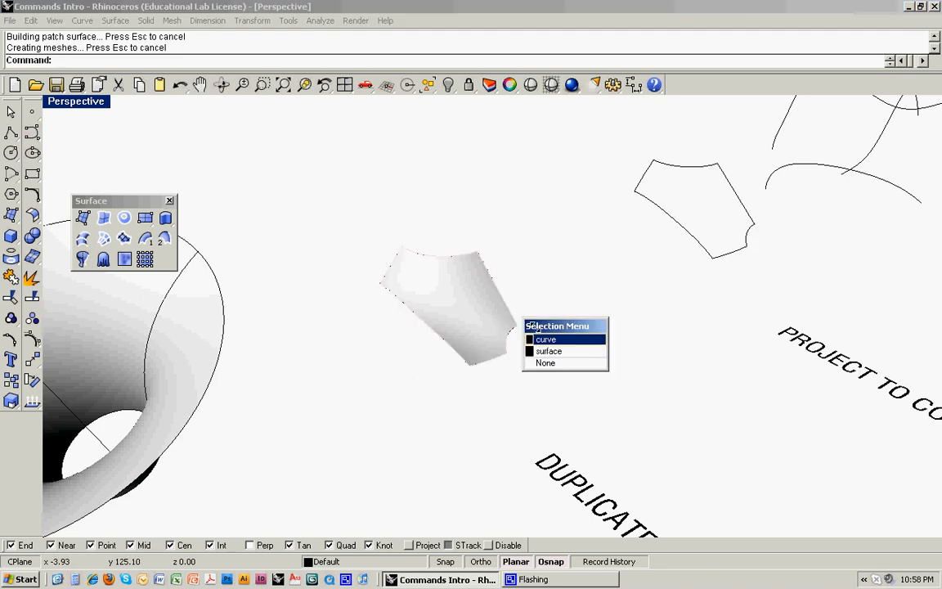
left_click(546, 336)
key("Delete")
Step: Inspect the patch surface without its boundary curve by selecting it and clearing the selection again
right_click_drag(553, 347, 423, 324)
left_click(409, 291)
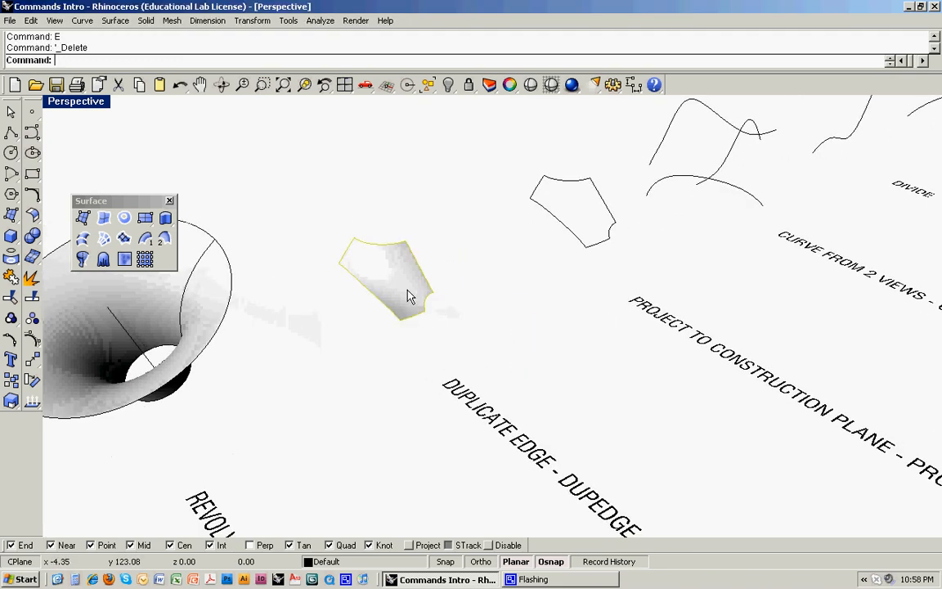
left_click(459, 310)
scroll(425, 316, "up", 5)
left_click(417, 290)
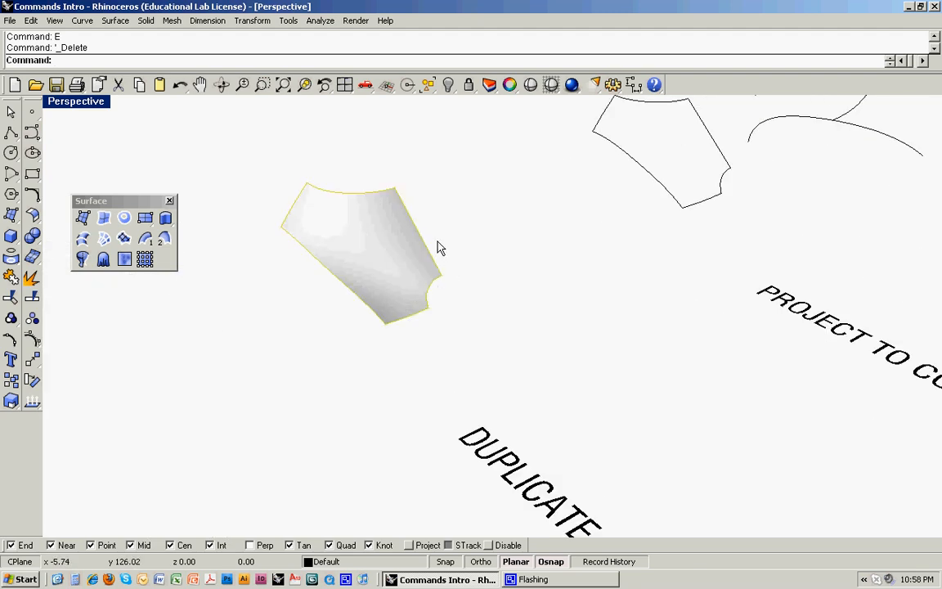
left_click(476, 309)
scroll(456, 303, "down", 3)
right_click_drag(453, 324, 423, 321)
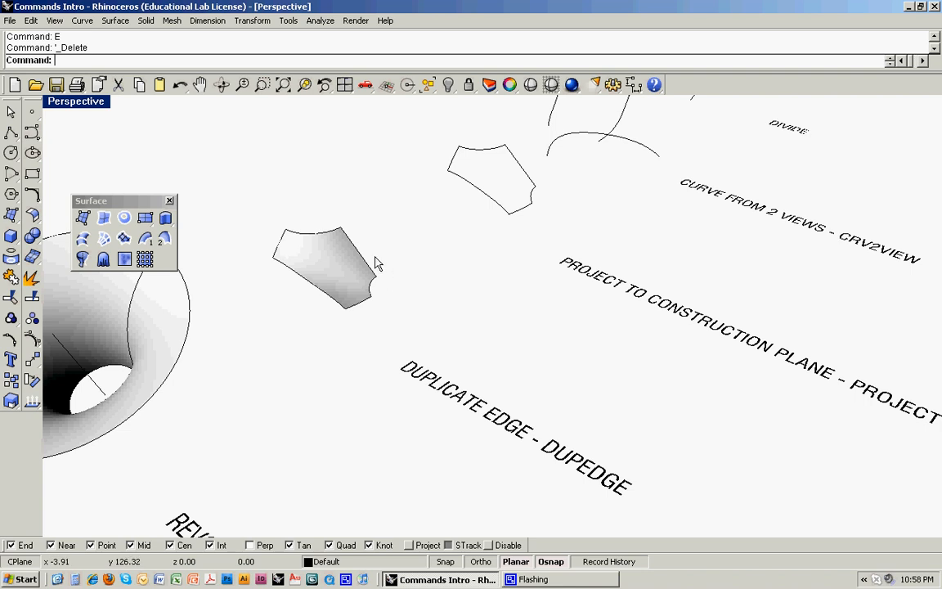
Step: Duplicate the four long edges of the patch surface as curves with DupEdge, leaving out the two short edges at its narrow end
type("DupEdge")
key("Return")
left_click(353, 246)
left_click(328, 234)
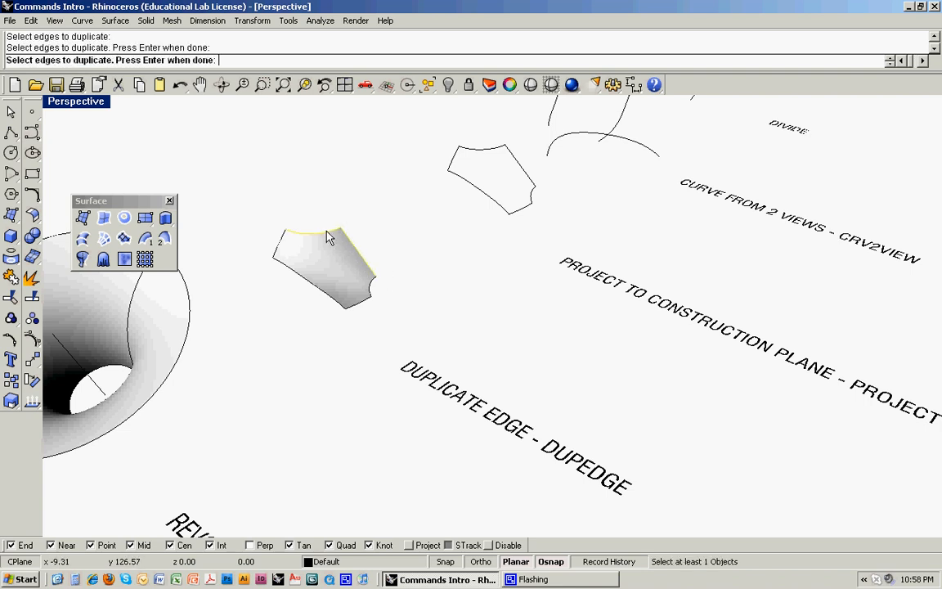
left_click(279, 244)
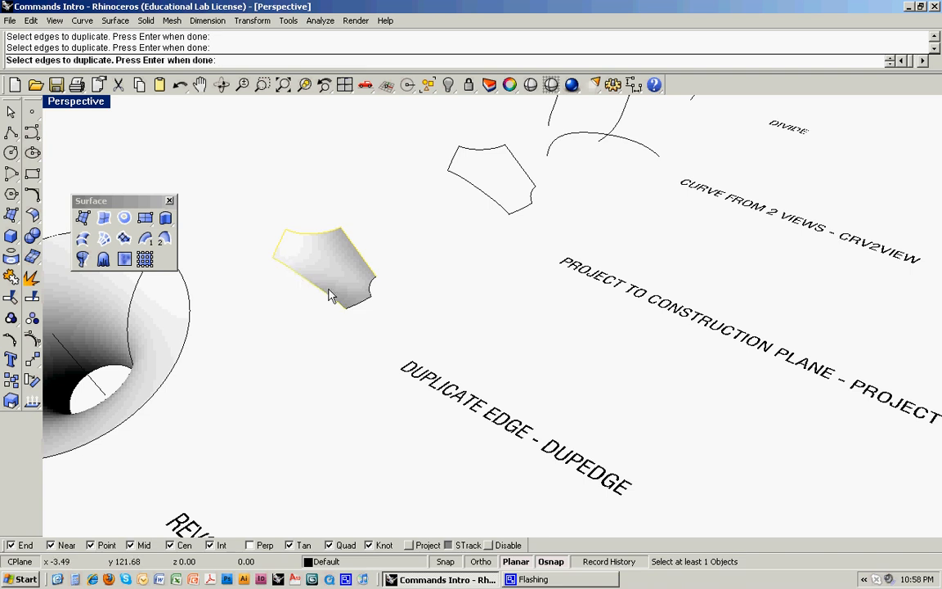
key("Return")
Step: Delete the patch surface, then check the four duplicated edge curves by selecting and deselecting them
key("Delete")
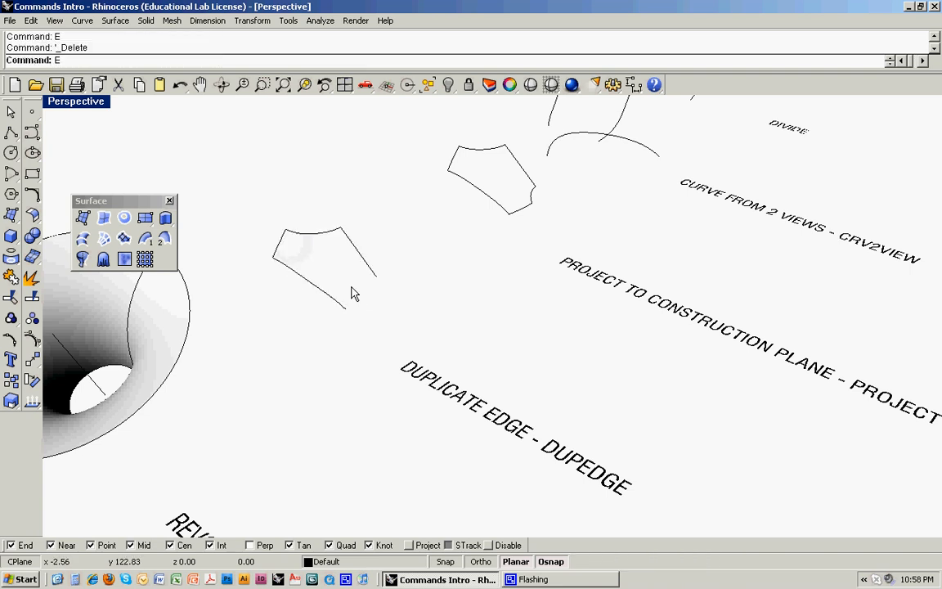
left_click_drag(303, 231, 433, 360)
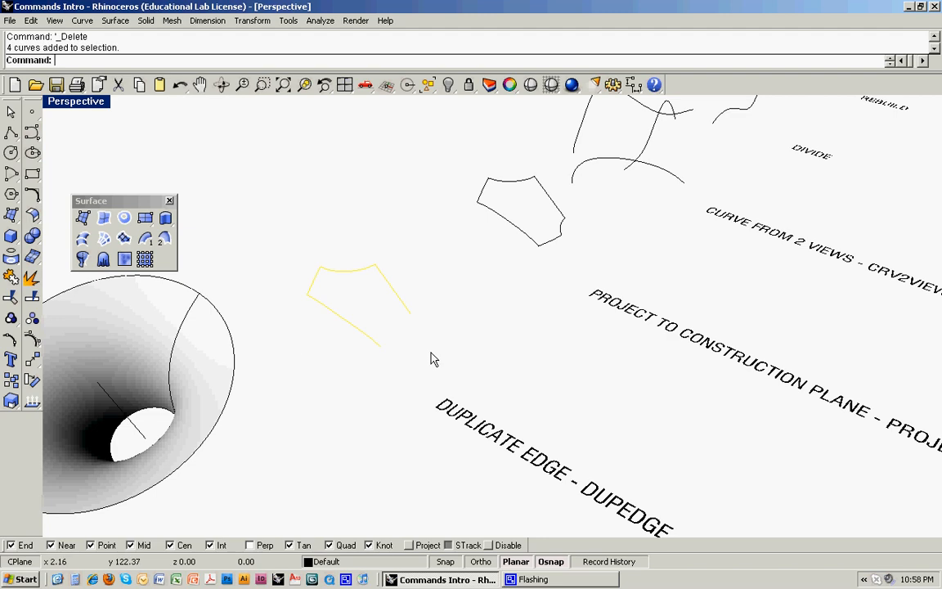
key("Escape")
Step: Examine the closed outline at the Project to Construction Plane example up close and among the neighbouring examples
scroll(431, 358, "down", 1)
right_click_drag(481, 333, 317, 363, "shift")
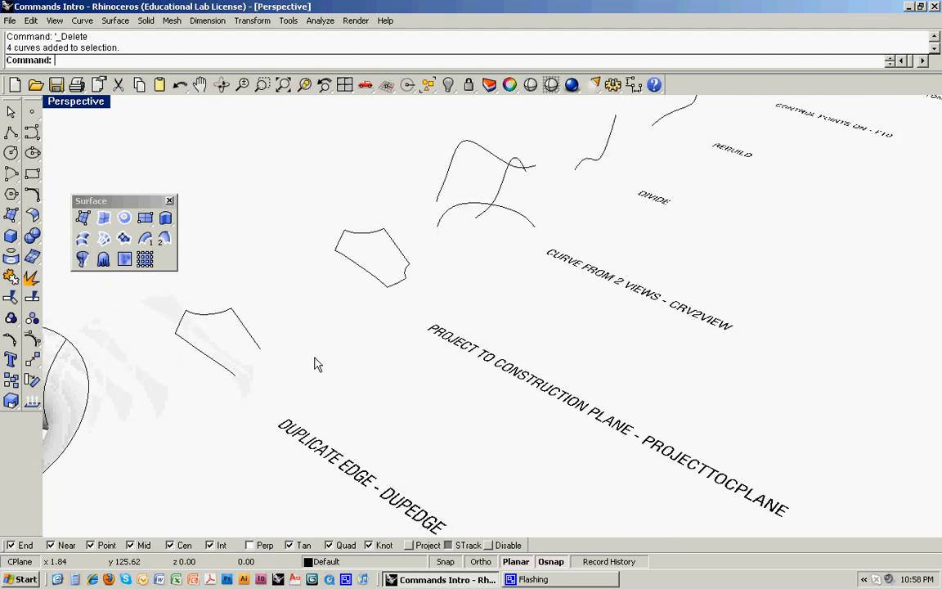
scroll(336, 353, "down", 1)
right_click_drag(342, 328, 314, 356, "shift")
type("Z")
key("Return")
left_click_drag(288, 260, 363, 314)
scroll(412, 366, "down", 3)
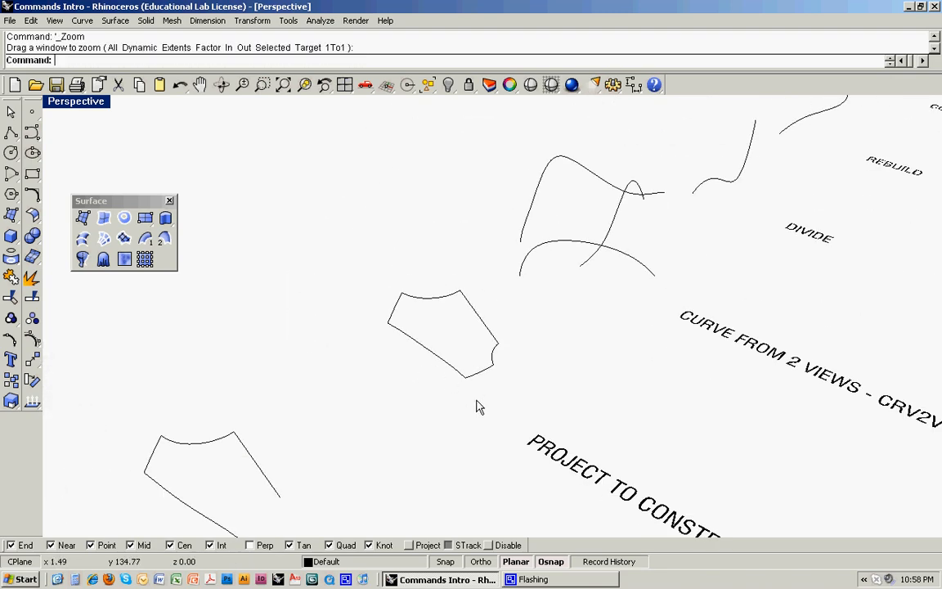
right_click_drag(480, 408, 435, 375)
type("Z")
key("Return")
left_click_drag(342, 269, 537, 416)
mouse_move(537, 416)
right_mouse_down()
mouse_move(449, 273)
mouse_move(559, 442)
mouse_move(541, 427)
right_mouse_up()
scroll(540, 427, "down", 6)
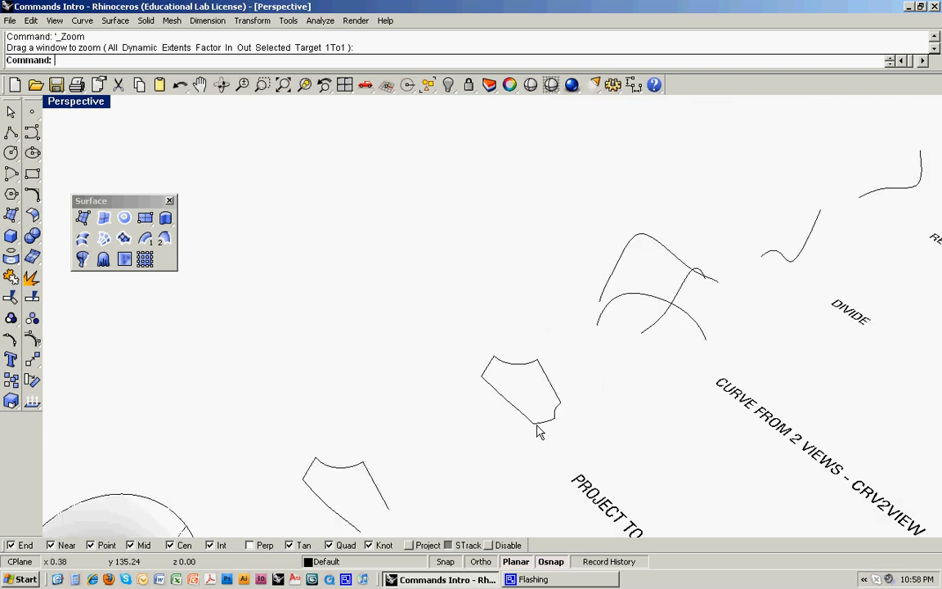
scroll(538, 434, "down", 3)
scroll(463, 384, "down", 3)
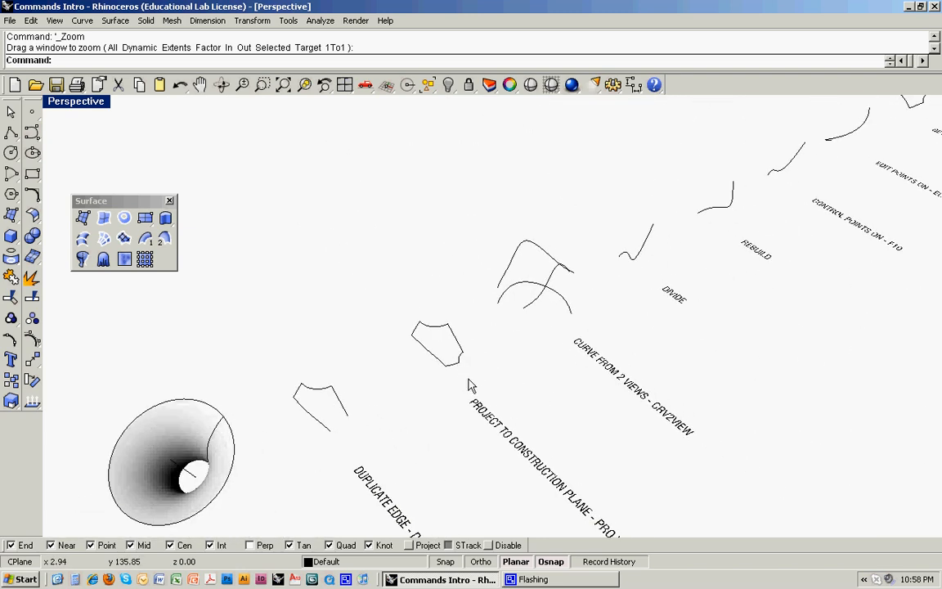
scroll(469, 386, "down", 3)
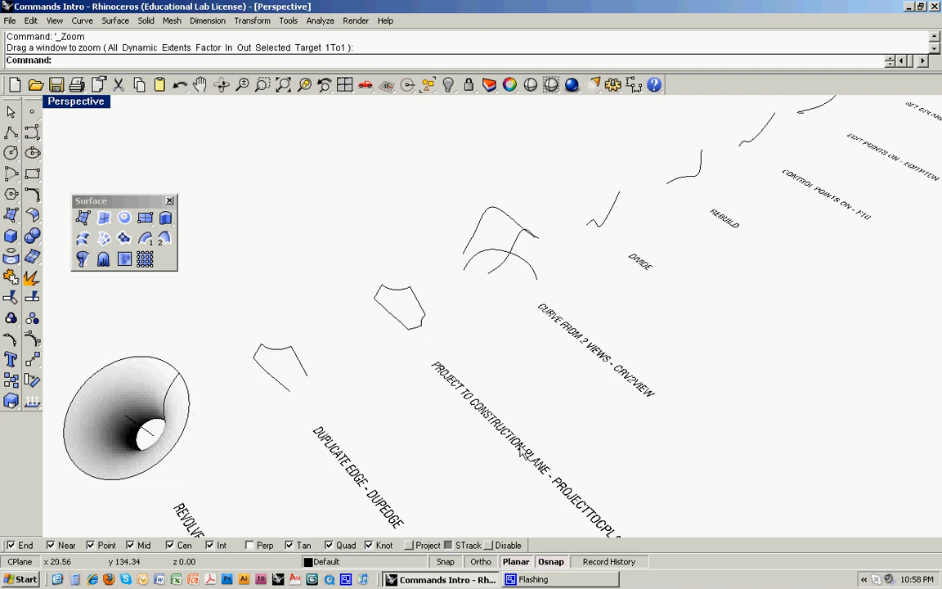
Step: Project the closed outline at the Project to Construction Plane example onto the construction plane with ProjectToCPlane, keeping the input curve
scroll(490, 423, "down", 3)
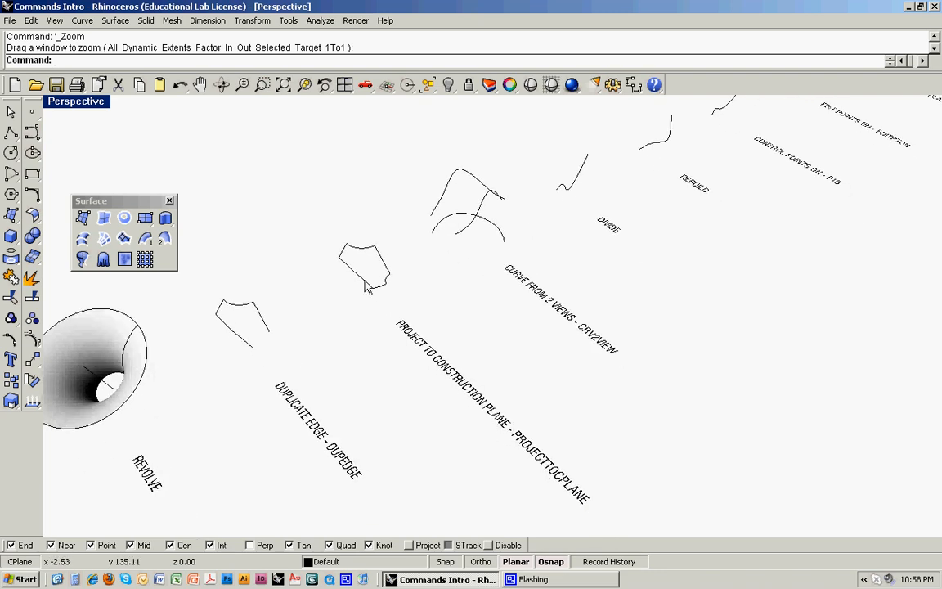
scroll(368, 286, "up", 3)
left_click_drag(299, 175, 458, 331)
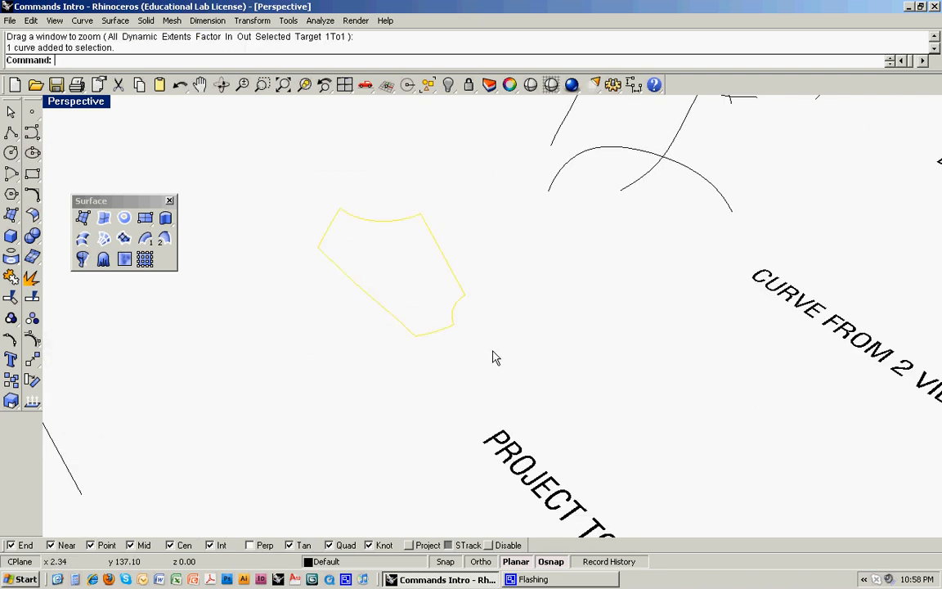
type("Proj")
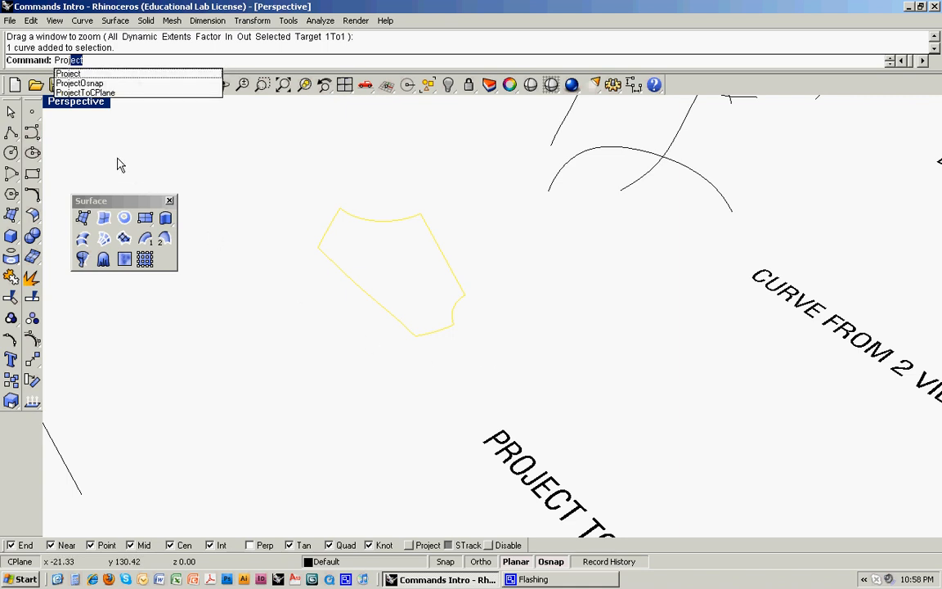
left_click(103, 91)
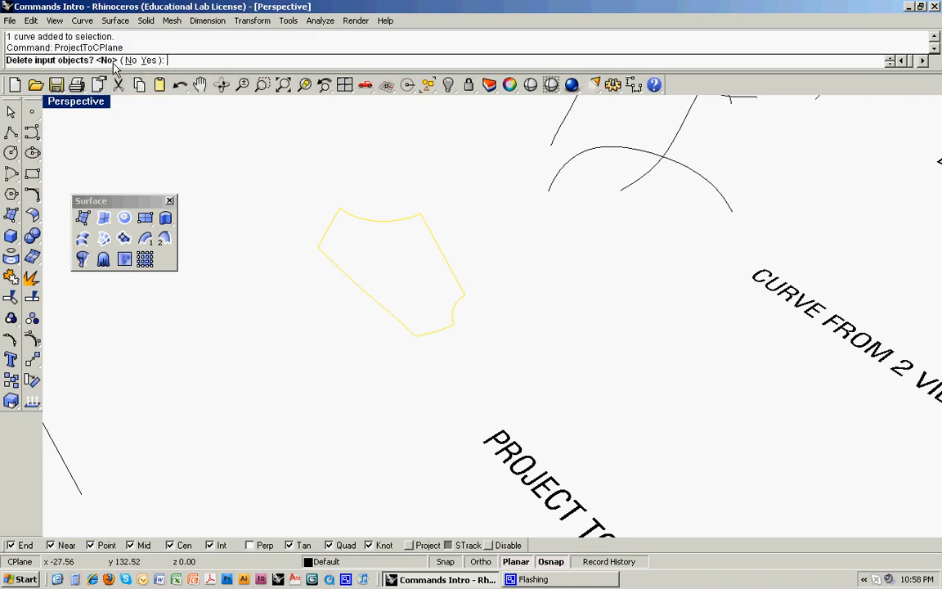
key("Return")
Step: Draw two straight polylines joining opposite corners of the original outline to the matching corners of its projection
right_click_drag(316, 361, 355, 347)
type("L")
key("Return")
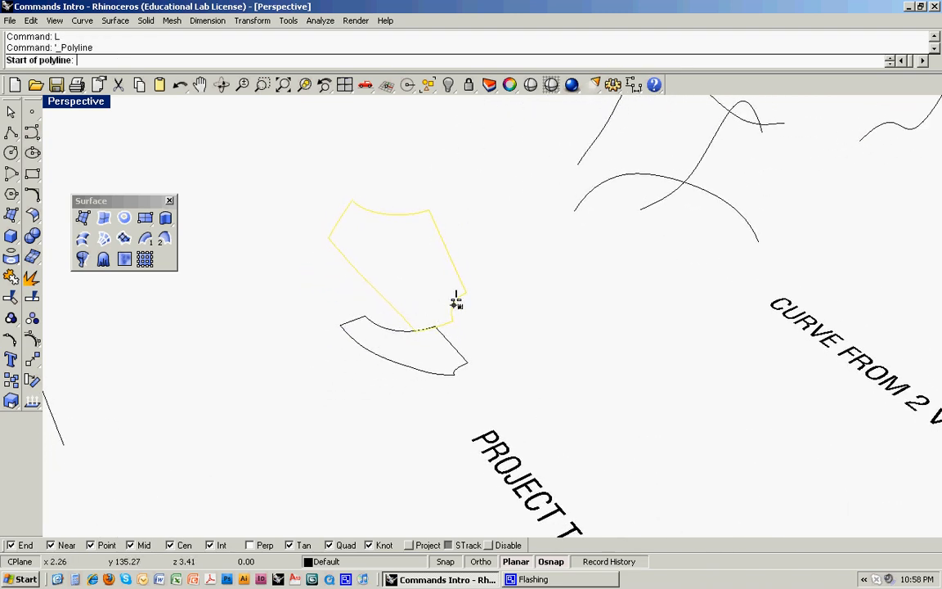
left_click(465, 293)
key("Return")
key("Return")
left_click(329, 238)
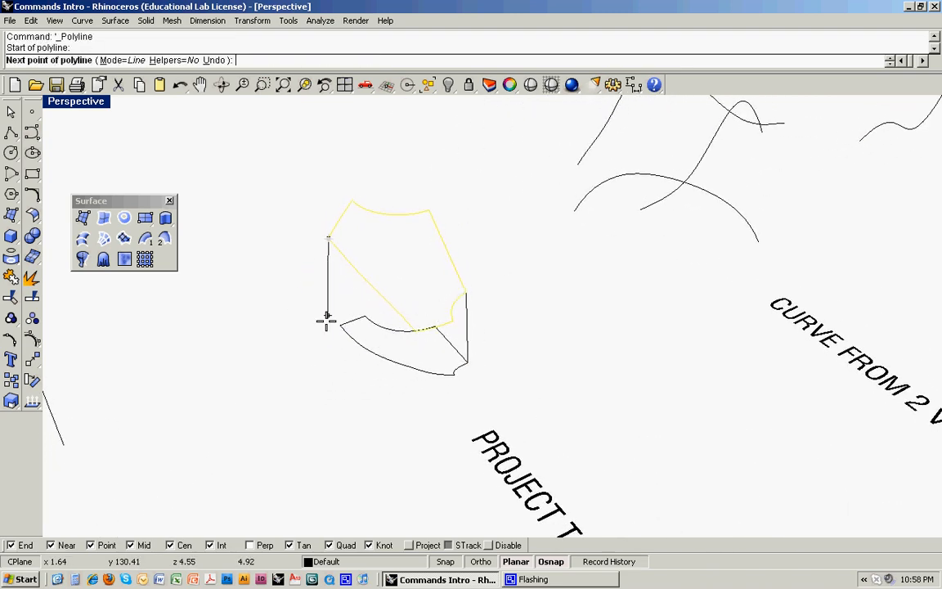
left_click(340, 325)
key("Return")
Step: Delete the ready-made result curve at the Curve From 2 Views example, keeping its two crossing source curves
scroll(329, 368, "down", 2)
right_click_drag(331, 370, 397, 168)
left_click(288, 274)
key("Delete")
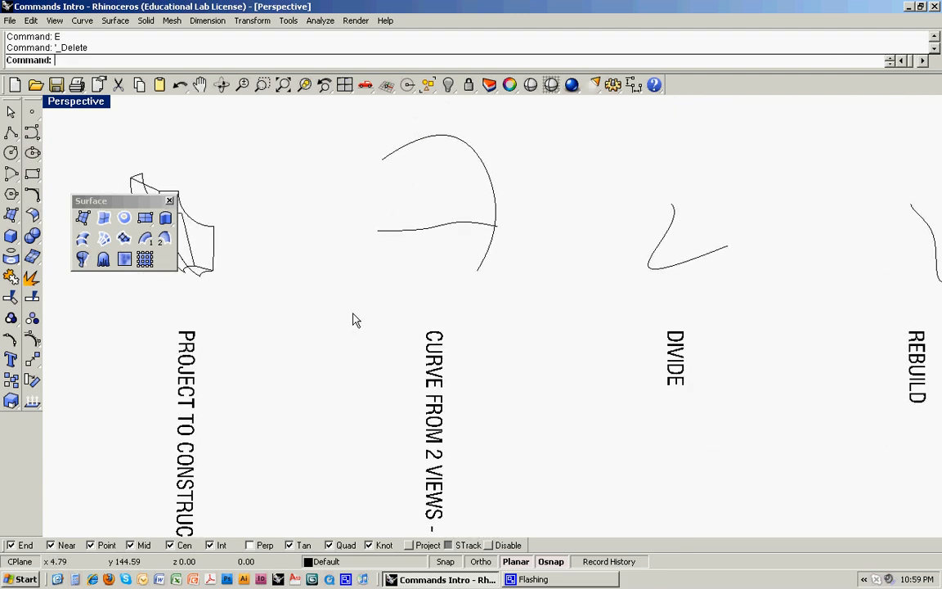
Step: Create a Curve From 2 Views from the arched curve and the S-shaped curve crossing it
right_click_drag(356, 320, 378, 313)
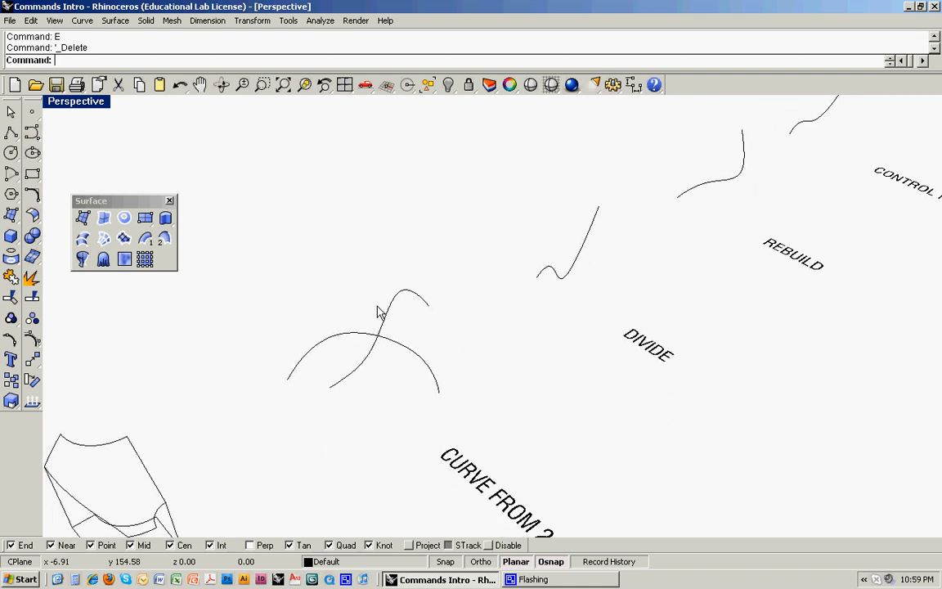
left_click(402, 350)
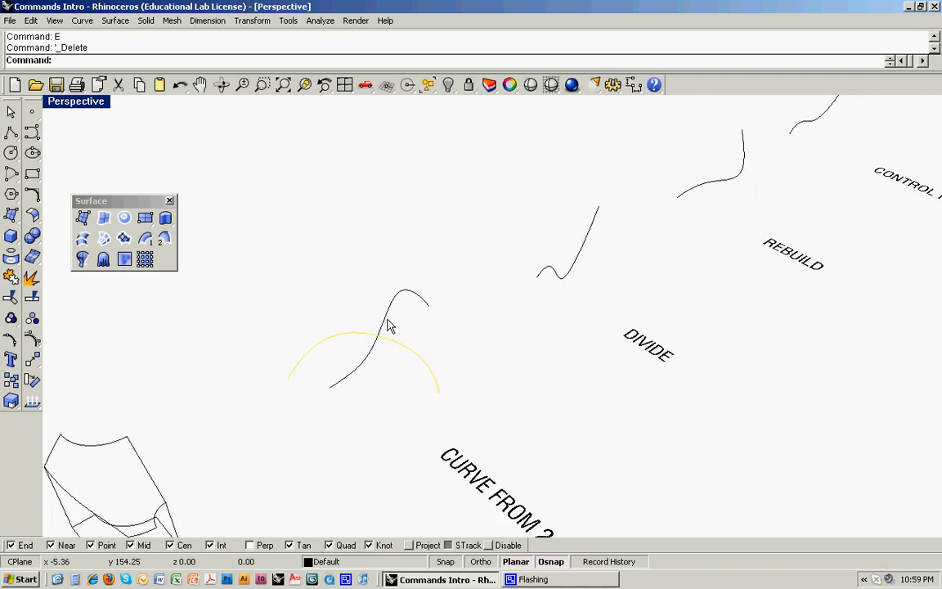
left_click(389, 325, "shift")
left_click(82, 20)
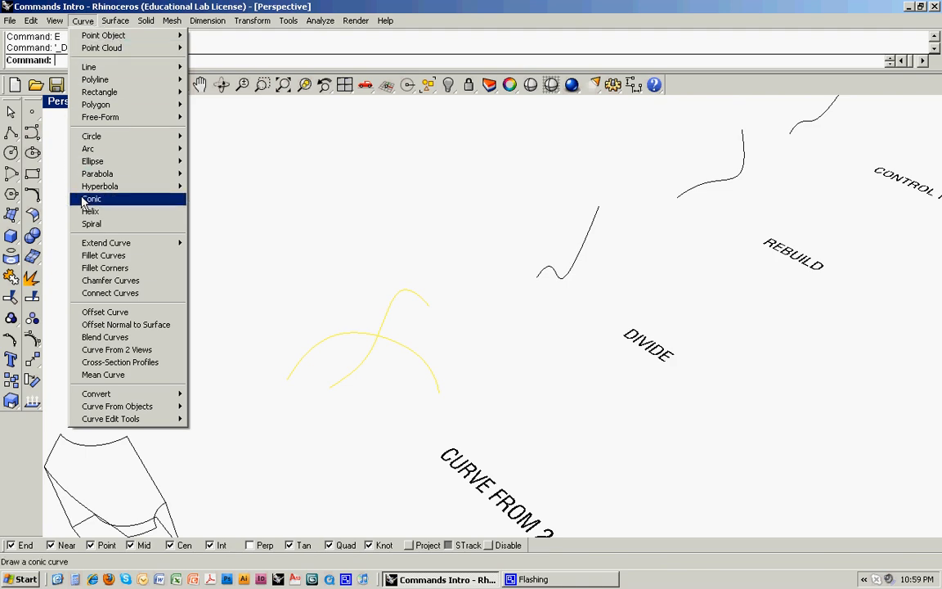
left_click(118, 350)
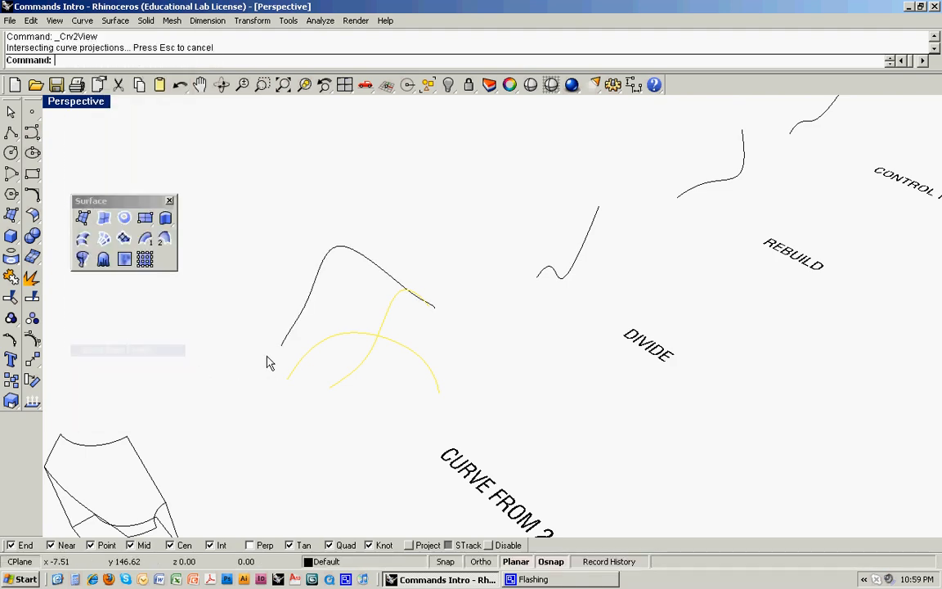
Step: Inspect the curve generated from the two views by orbiting around it, selecting it and clearing the selection again
right_click_drag(303, 358, 471, 336)
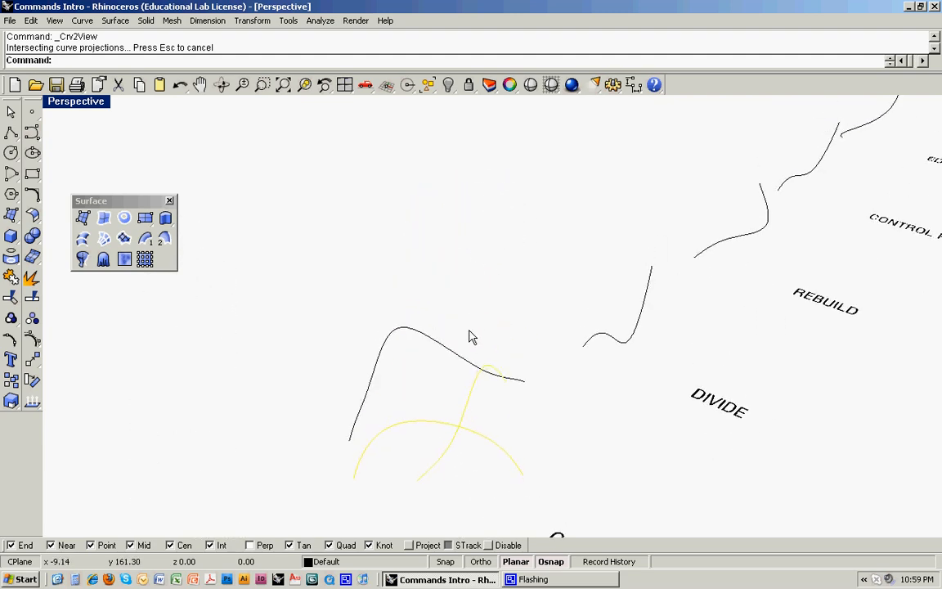
left_click(469, 332)
right_click_drag(454, 399, 447, 328, "shift")
left_click(461, 304)
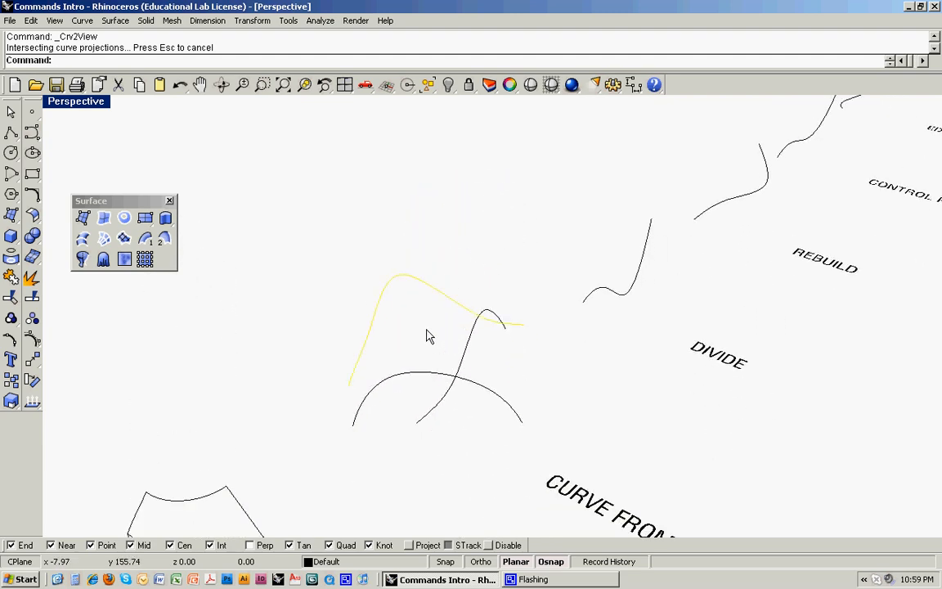
left_click(434, 329)
Step: Divide the curve at the Divide example into 10 segments with marked ends, and inspect the division points
scroll(419, 348, "down", 5)
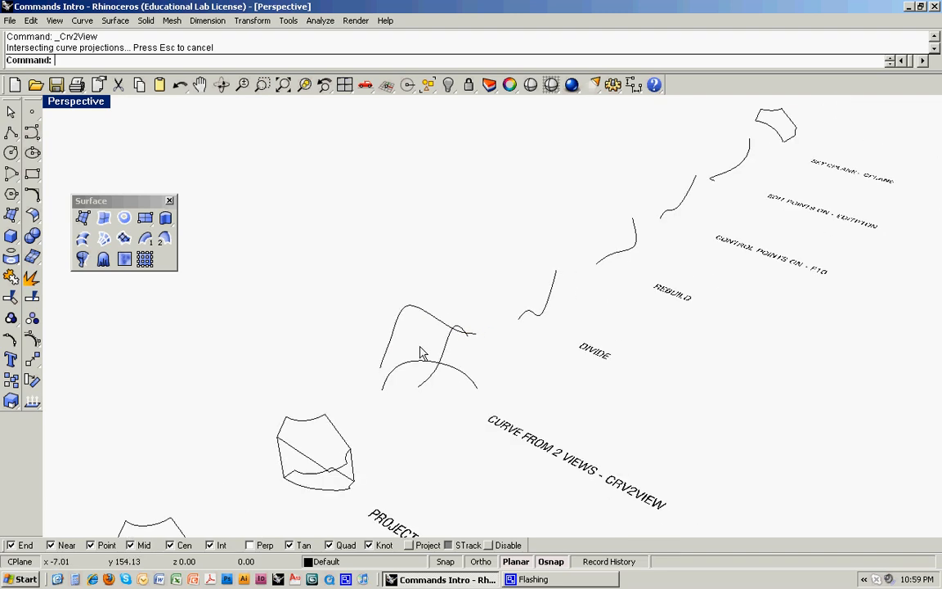
right_click_drag(495, 332, 329, 364, "shift")
right_click_drag(426, 337, 373, 365, "shift")
scroll(345, 367, "up", 4)
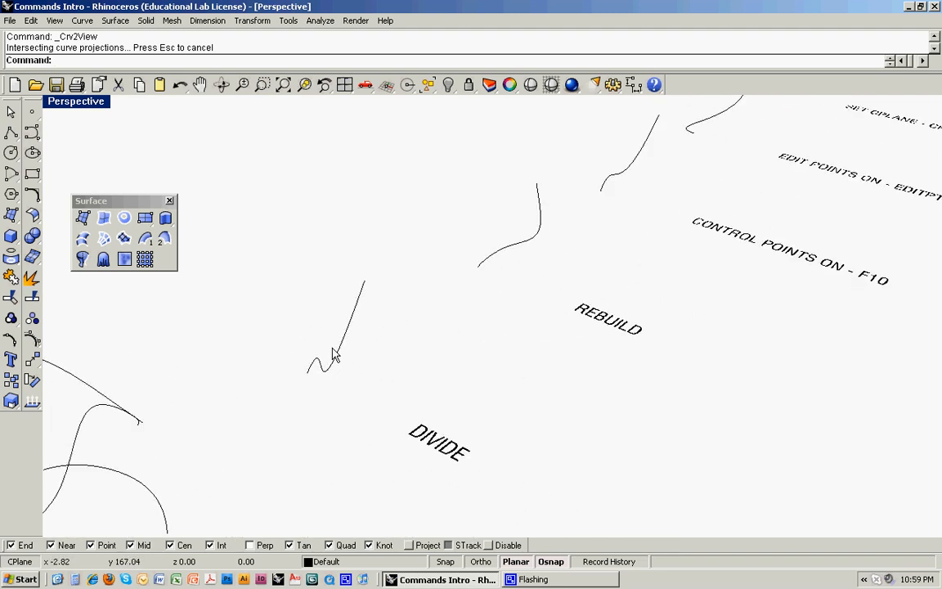
left_click(339, 357)
type("Divid")
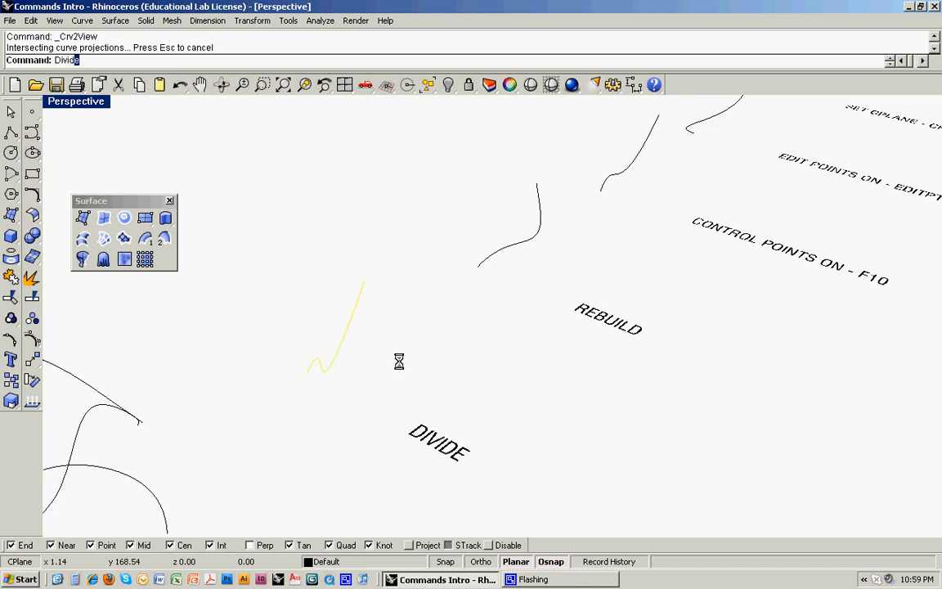
type("e")
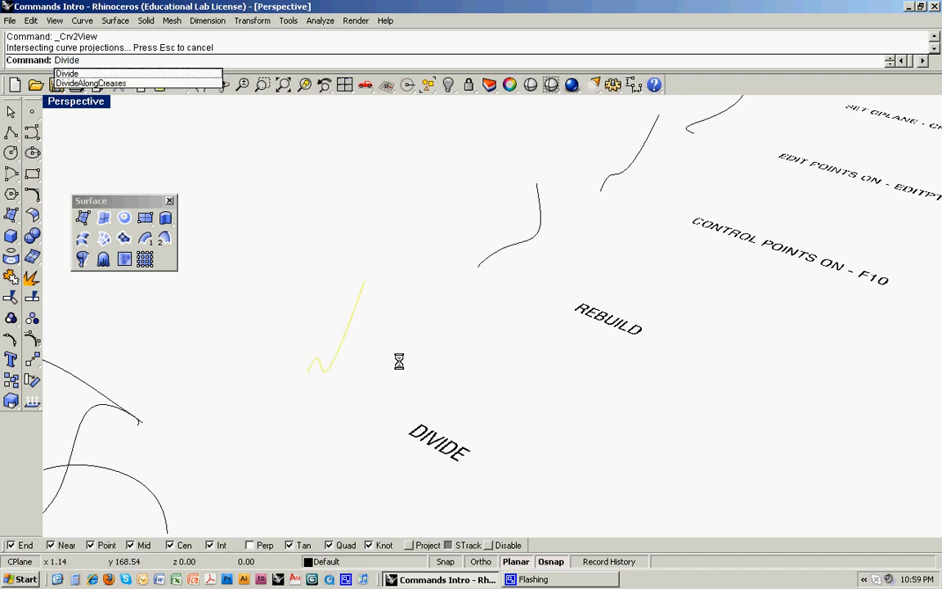
key("Return")
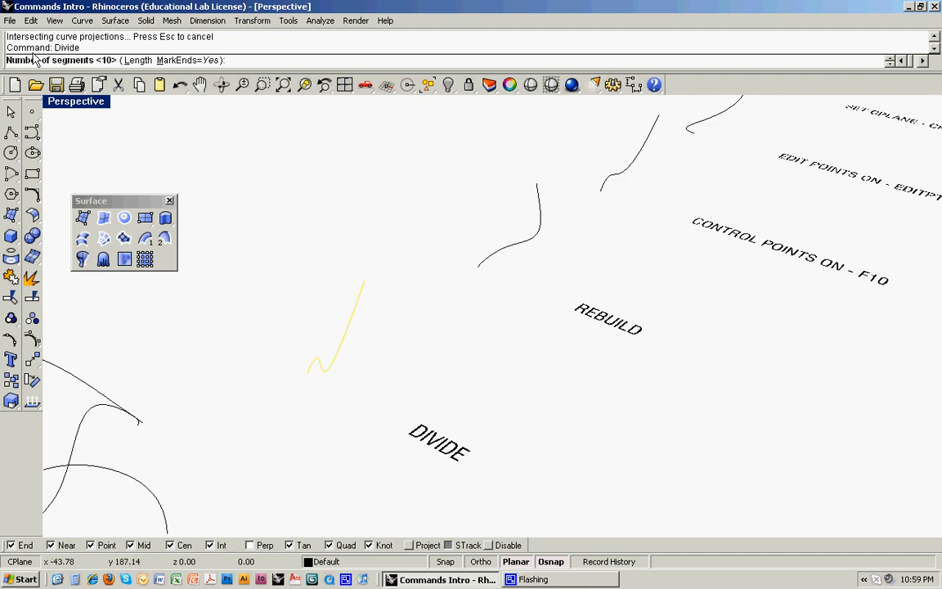
key("Return")
right_click_drag(316, 353, 344, 333)
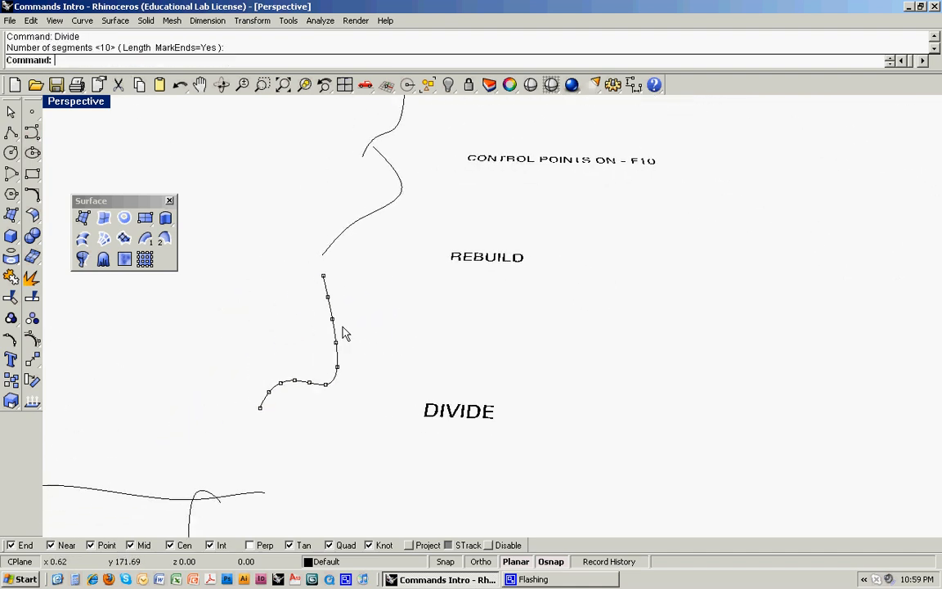
right_click_drag(288, 391, 271, 409)
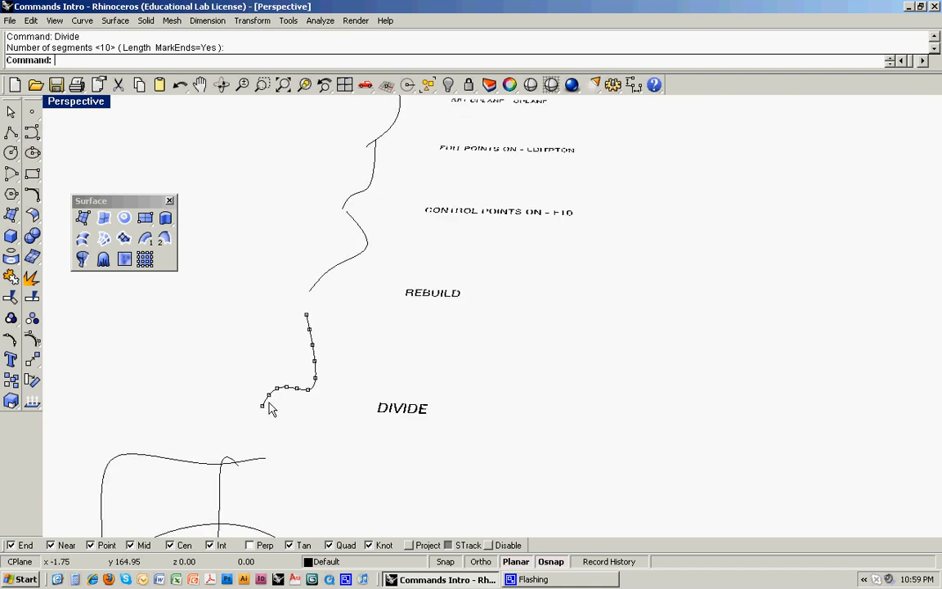
Step: Rebuild the curve at the Rebuild example with 6 points and degree 1, deleting the input
right_click_drag(372, 363, 343, 446)
type("z")
key("Return")
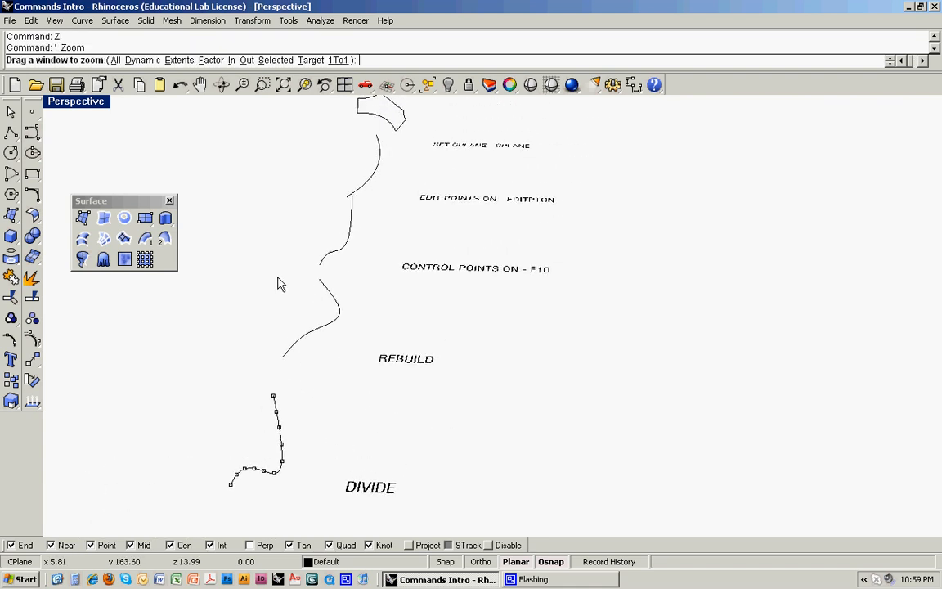
left_click_drag(276, 276, 393, 390)
right_click_drag(444, 382, 416, 339)
left_click(398, 322)
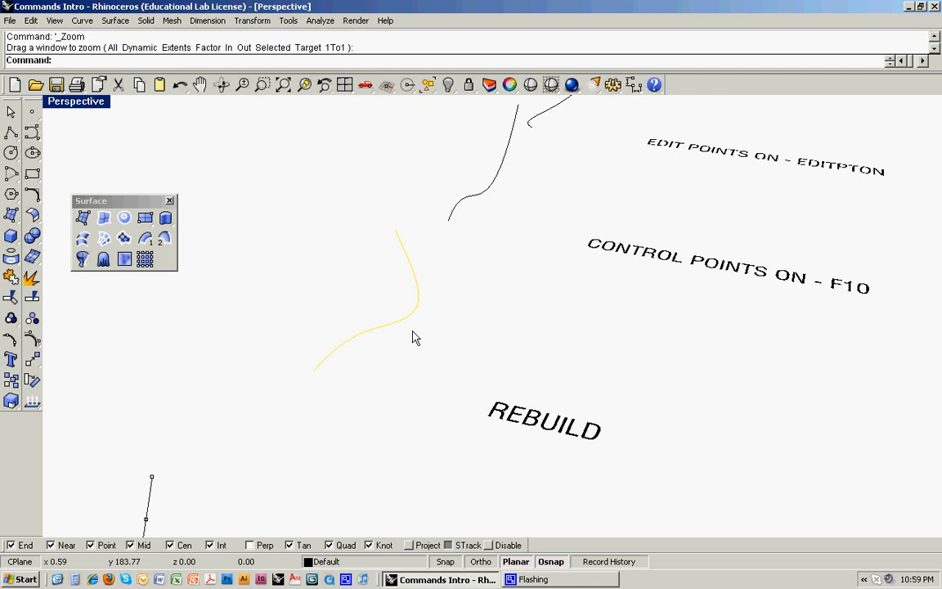
type("ebuild")
key("Return")
left_click_drag(481, 225, 599, 231)
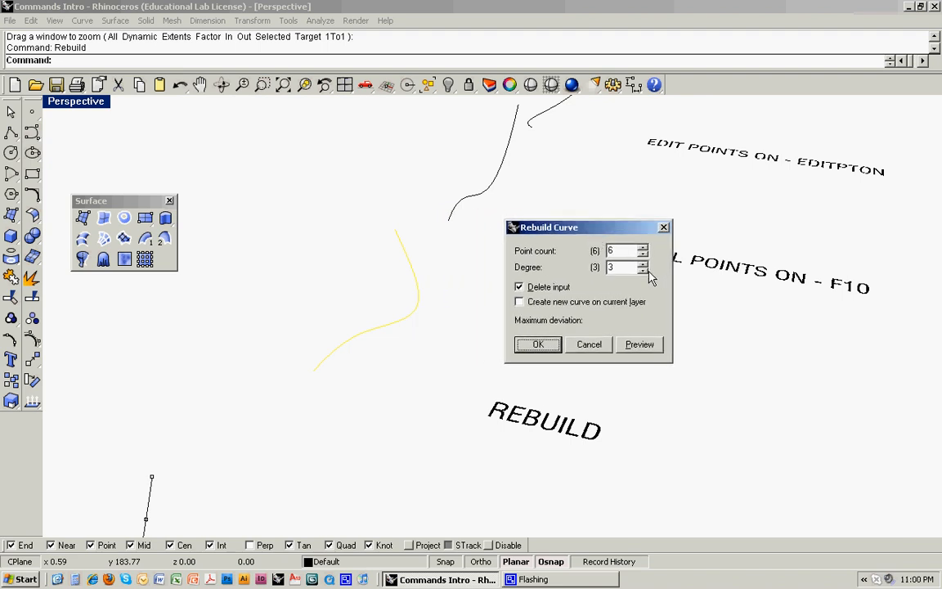
left_click(643, 271)
left_click(544, 344)
Step: Rebuild the faceted curve at the Rebuild example again with 6 points and degree 3
mouse_move(450, 342)
right_mouse_down()
mouse_move(608, 312)
mouse_move(438, 346)
right_mouse_up()
key("Escape")
left_click(414, 331)
right_click(415, 333)
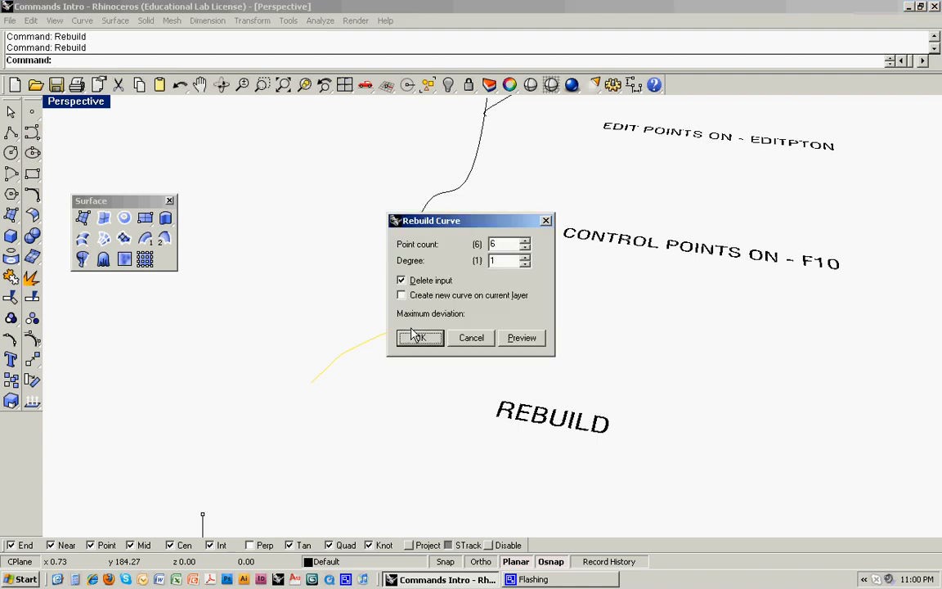
left_click(525, 258)
left_click(421, 337)
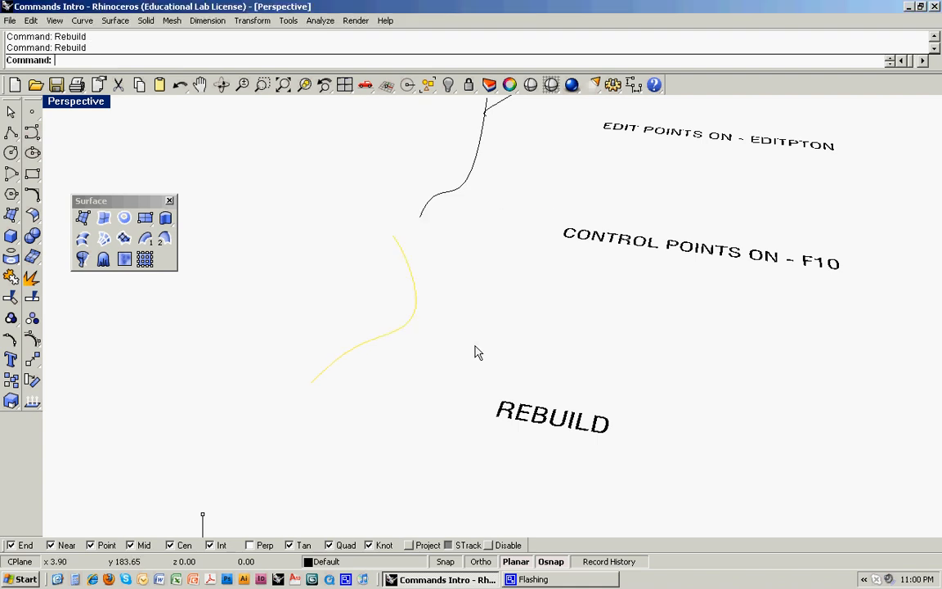
Step: Turn on the control points of the rebuilt 6-point curve to examine them
right_click_drag(475, 353, 425, 301)
left_click(407, 319)
key("F10")
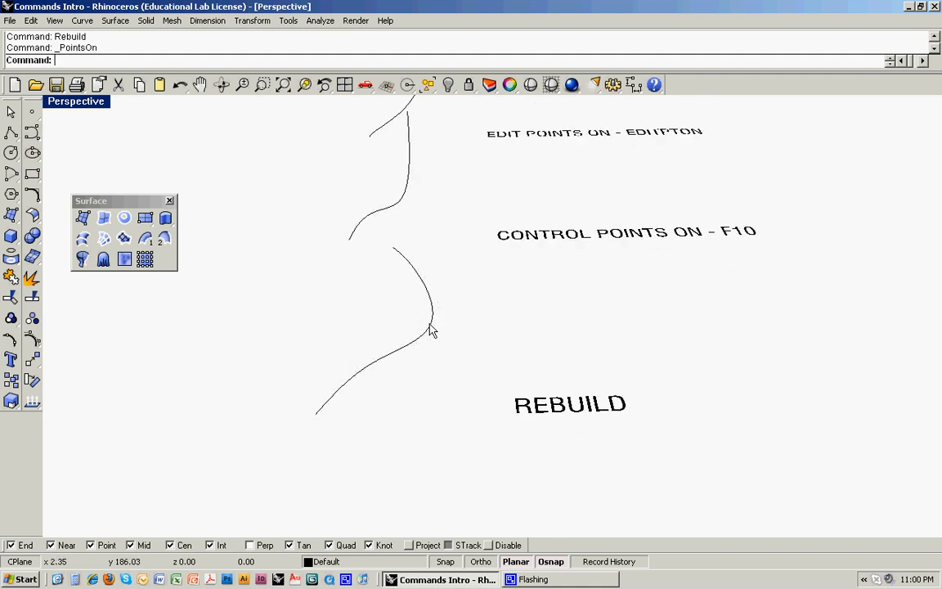
Step: Rebuild the curve at the Rebuild example with a much higher point count at degree 3, and display its control points
left_click(430, 325)
type("Rebuild")
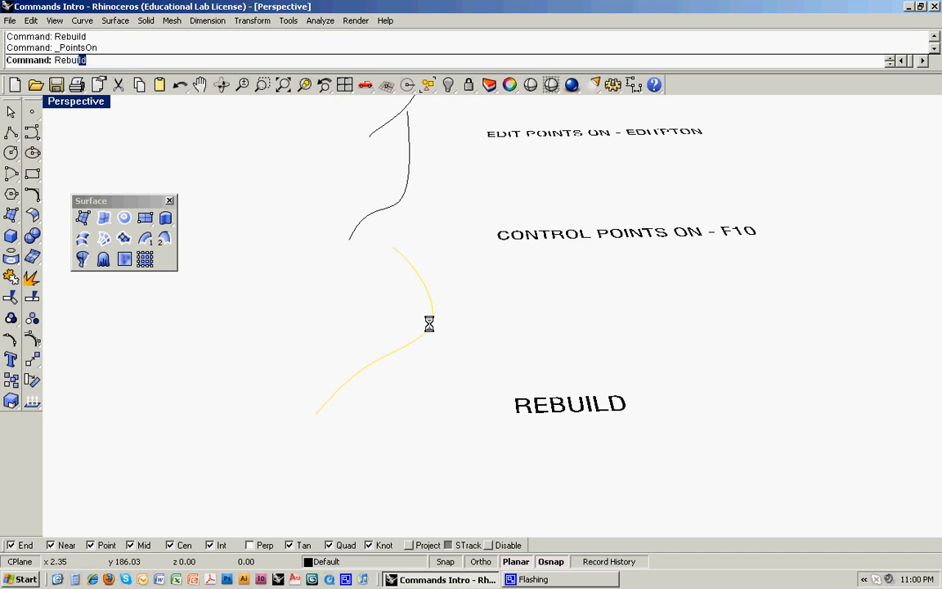
key("Return")
left_click_drag(507, 244, 462, 241)
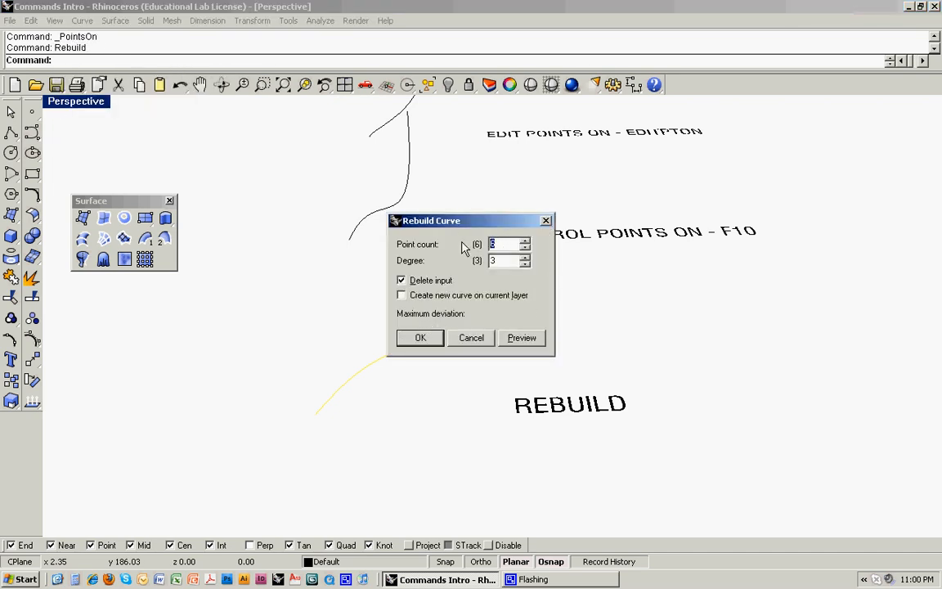
left_click(422, 338)
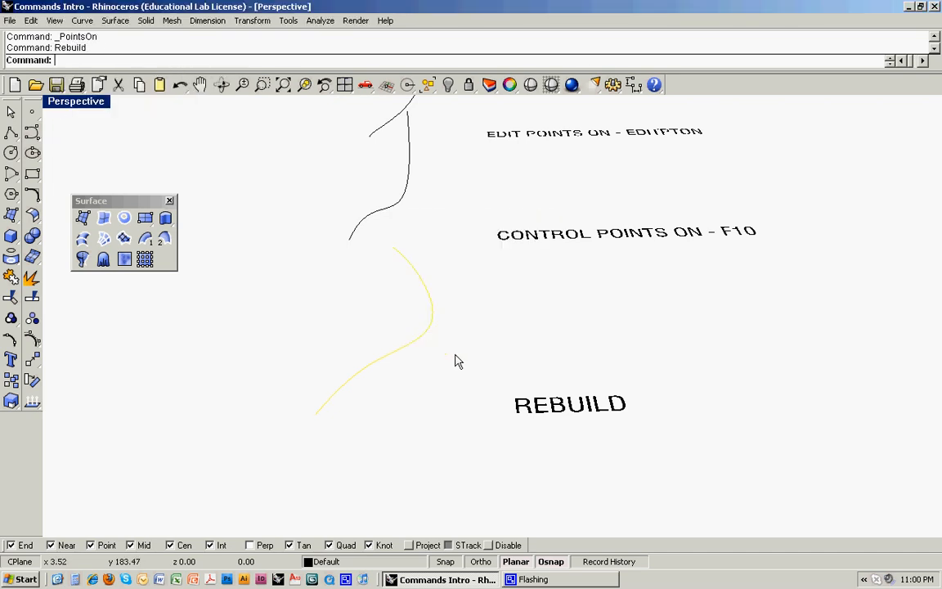
key("F10")
right_click_drag(475, 361, 391, 268)
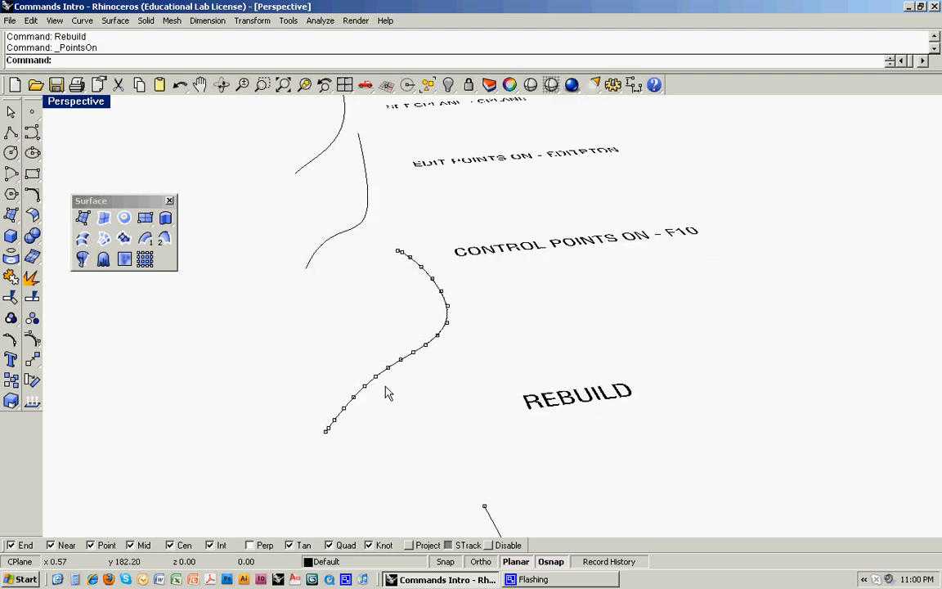
Step: Turn on the control points of the curve at the Control Points On example
scroll(387, 393, "down", 3)
right_click_drag(408, 319, 389, 351)
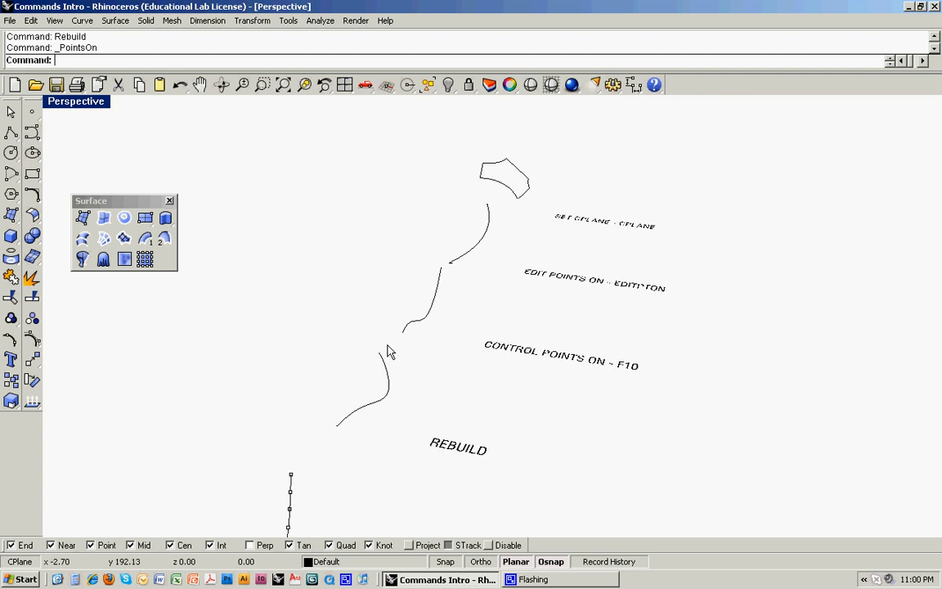
key("ctrl+w")
left_click_drag(400, 263, 468, 351)
mouse_move(468, 352)
right_mouse_down()
mouse_move(418, 365)
mouse_move(467, 368)
mouse_move(414, 343)
mouse_move(460, 343)
right_mouse_up()
scroll(425, 360, "down", 5)
left_click(404, 331)
key("F10")
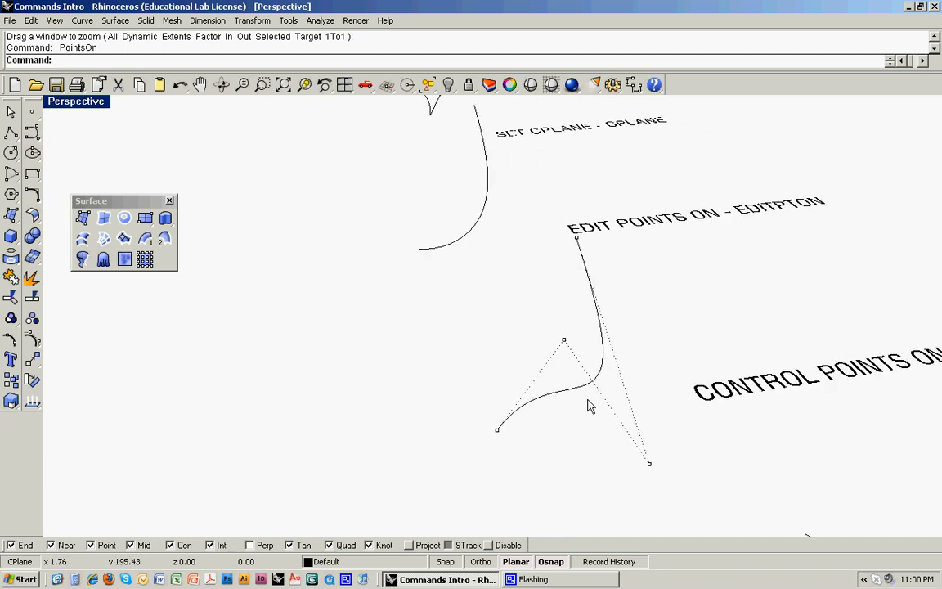
Step: Reshape the curve at the Control Points On example by moving its two interior control points outward
right_click_drag(588, 401, 401, 449)
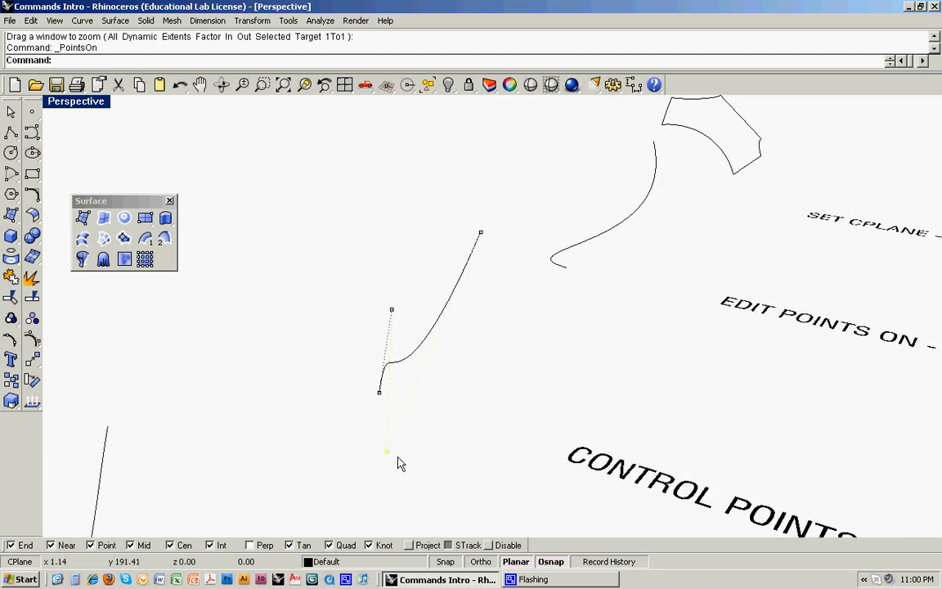
left_click_drag(387, 452, 441, 426)
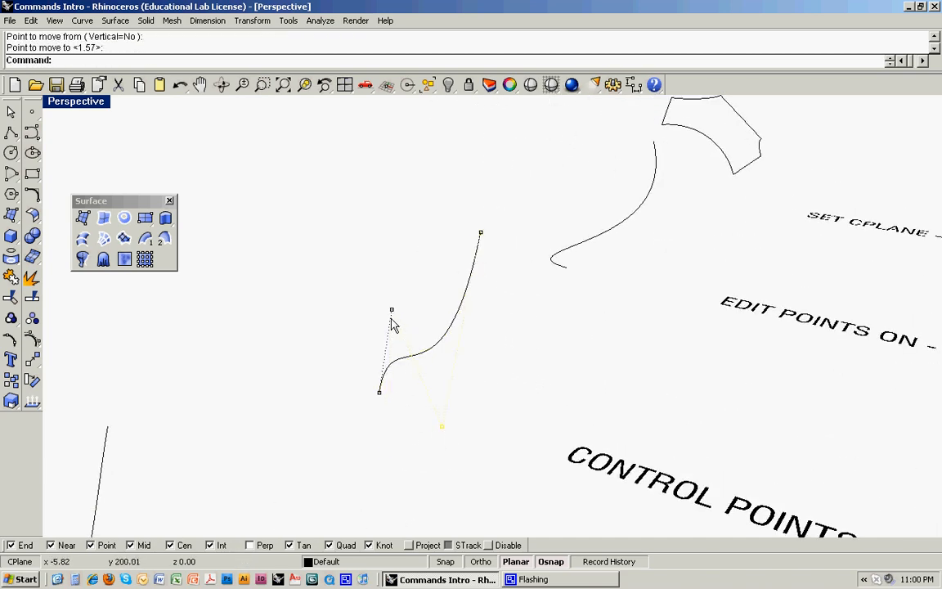
left_click_drag(389, 314, 296, 309)
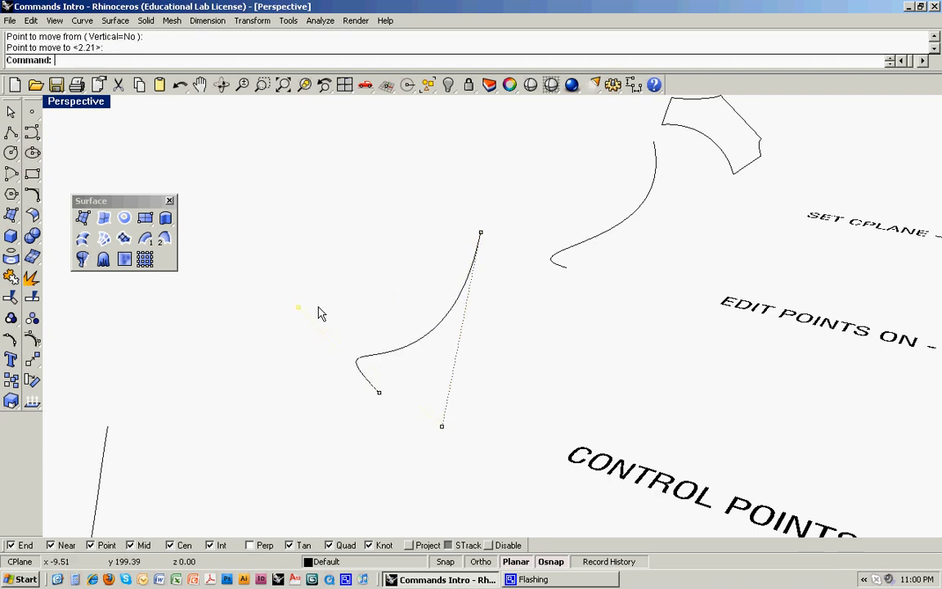
Step: Turn on the edit points of the curve at the Edit Points On example
scroll(321, 313, "down", 8)
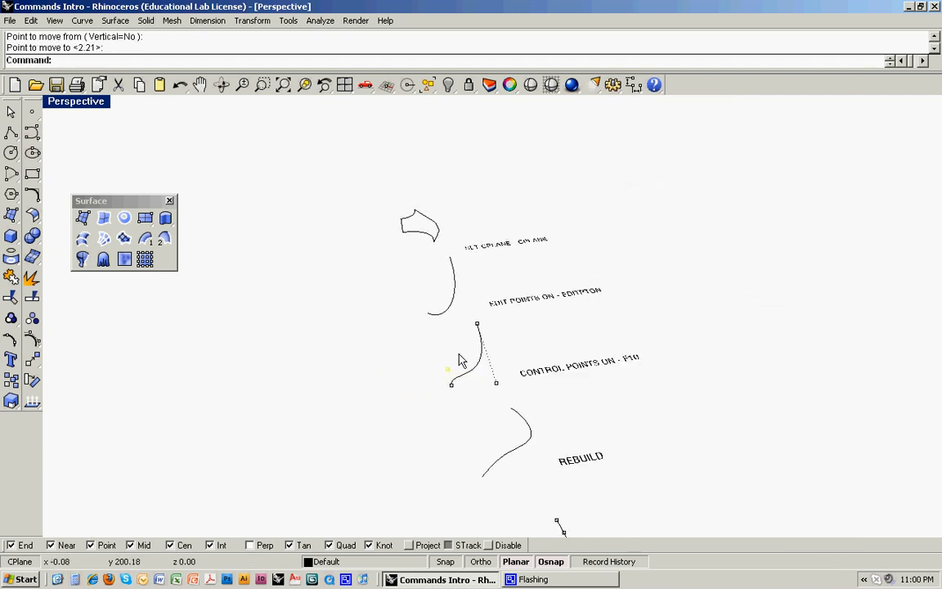
right_click_drag(461, 361, 467, 388)
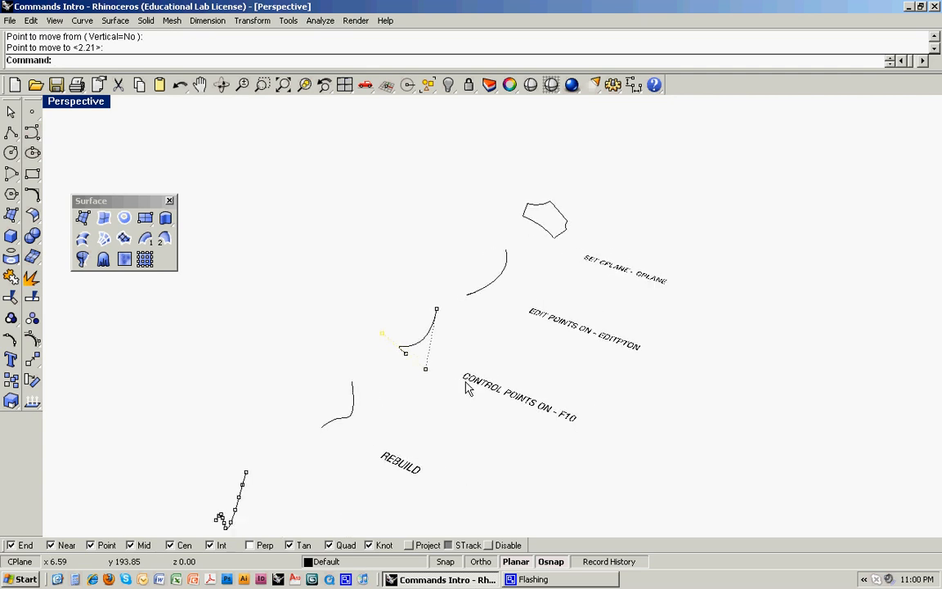
scroll(455, 371, "down", 2)
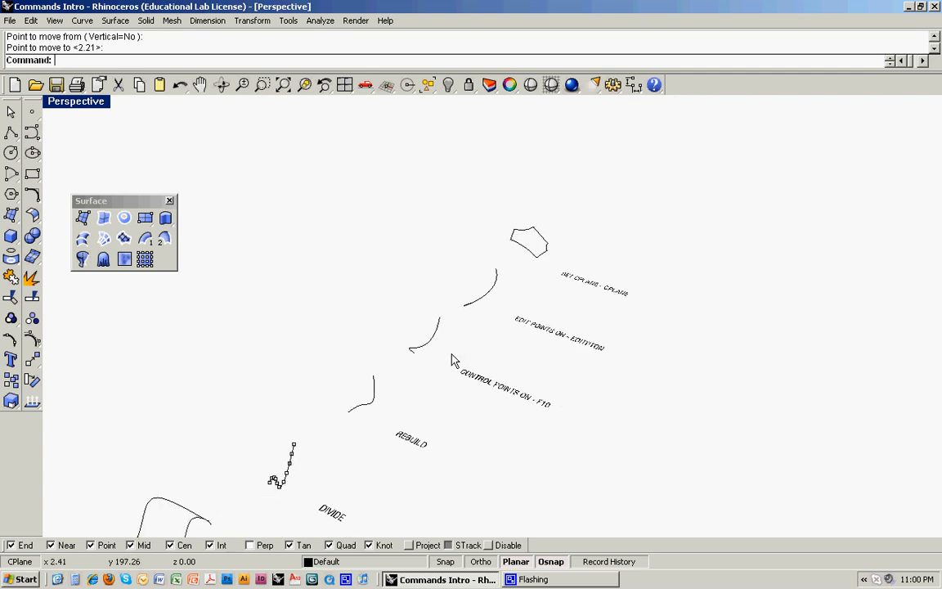
type("z")
key("Return")
left_click_drag(439, 264, 567, 354)
right_click_drag(569, 357, 545, 349)
scroll(447, 296, "down", 6)
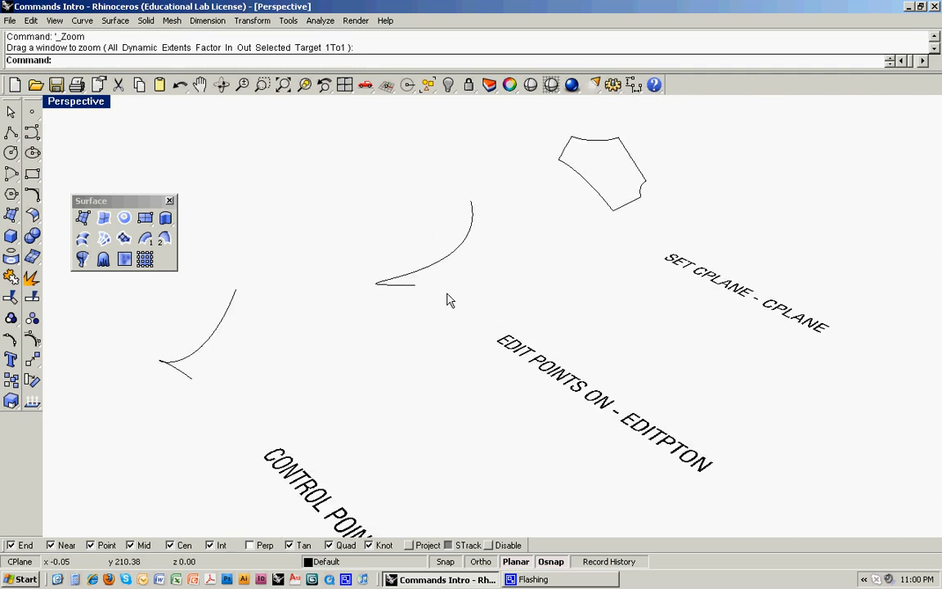
right_click_drag(446, 297, 438, 268)
left_click(438, 265)
right_click_drag(404, 299, 497, 331)
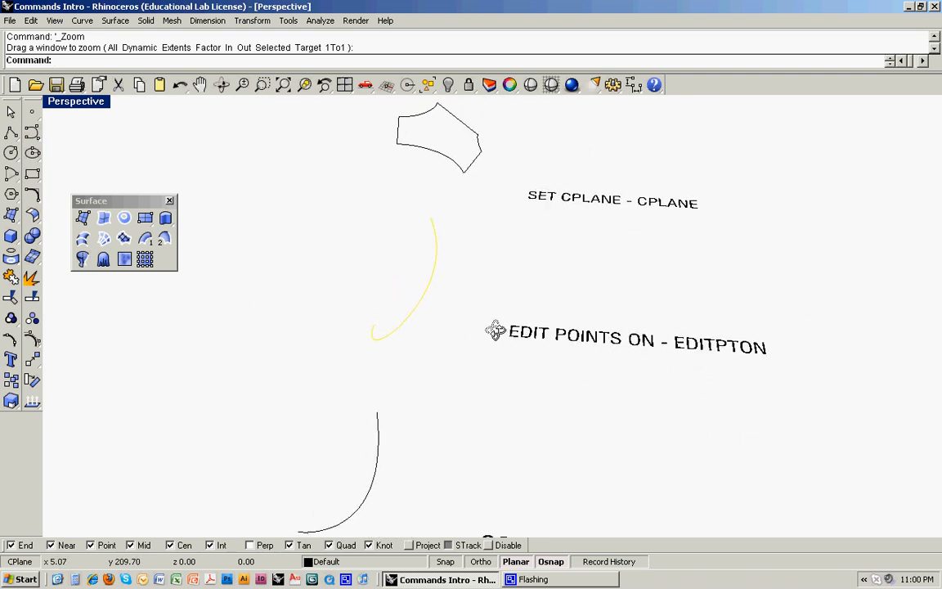
left_click(11, 341)
right_click_drag(189, 366, 446, 338)
scroll(446, 337, "up", 3)
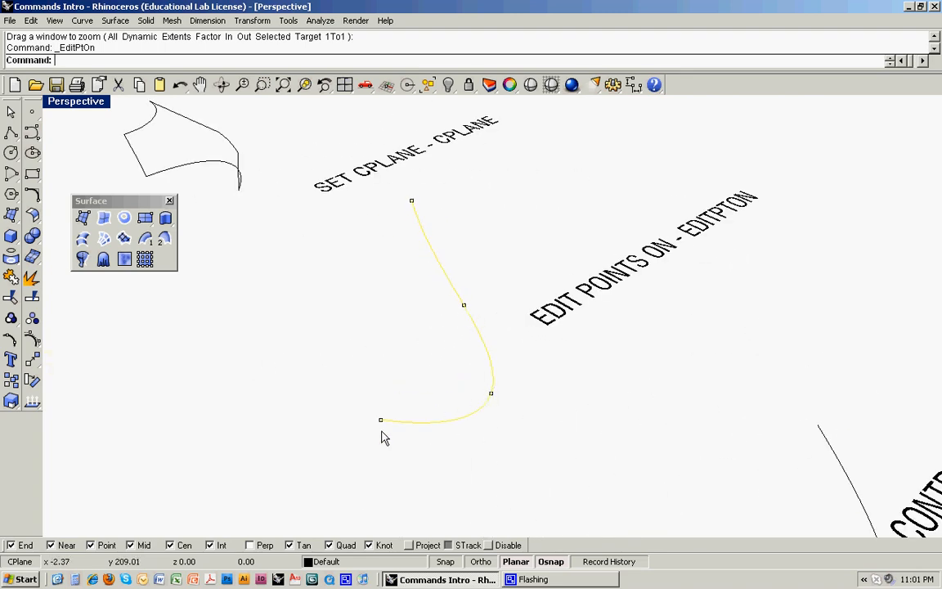
Step: Hide the edit points of the curve at the Edit Points On example
scroll(486, 426, "down", 3)
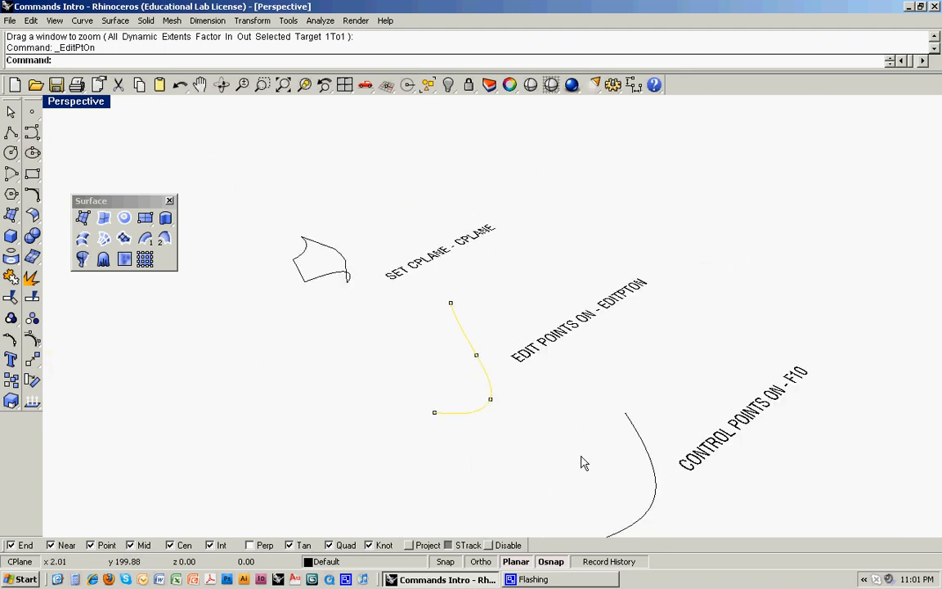
scroll(491, 378, "up", 2)
key("Escape")
scroll(480, 376, "down", 2)
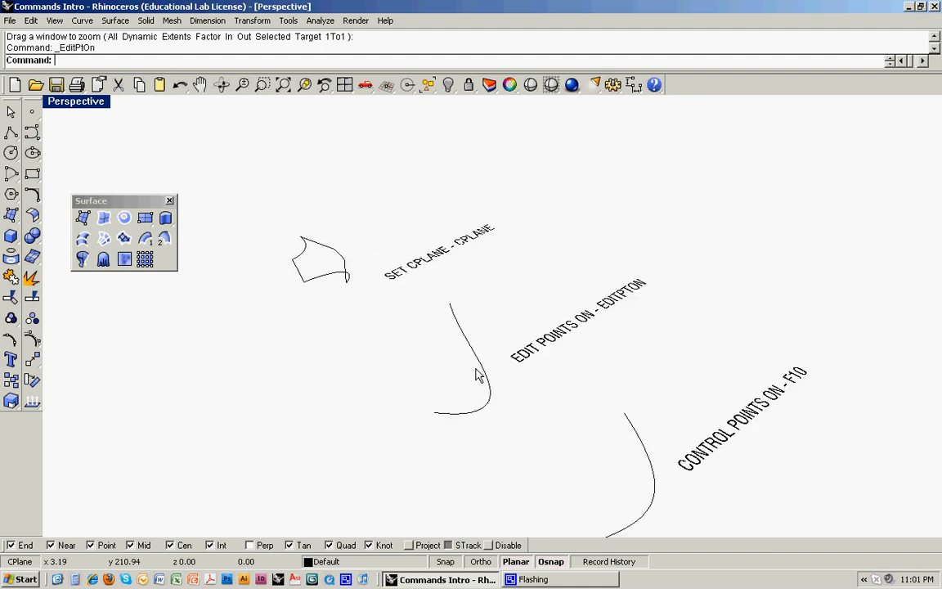
Step: Examine the closed outline at the Set CPlane example from several angles
scroll(499, 344, "up", 3)
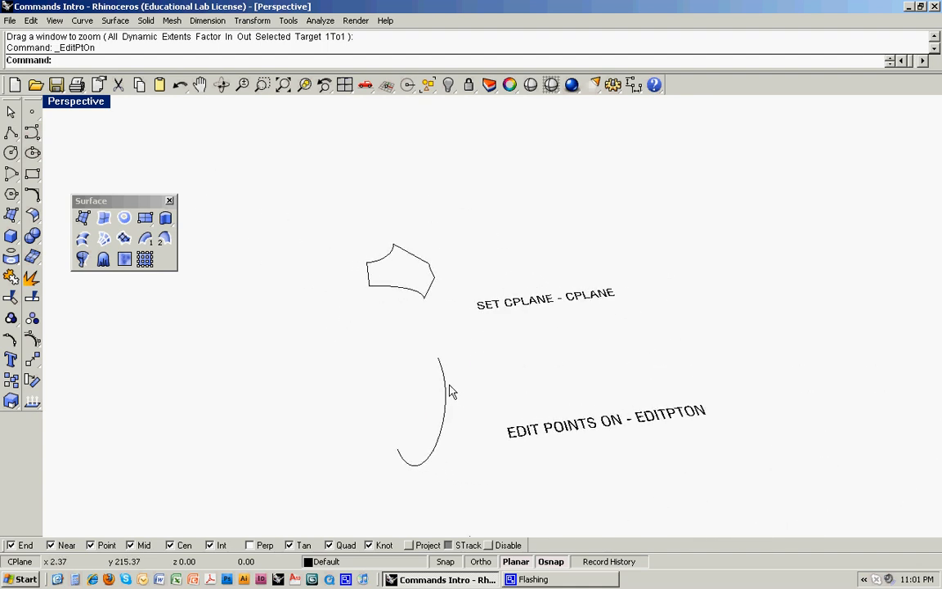
type("Z")
key("Return")
left_click_drag(354, 230, 473, 304)
right_click_drag(563, 354, 472, 337)
scroll(473, 337, "down", 4)
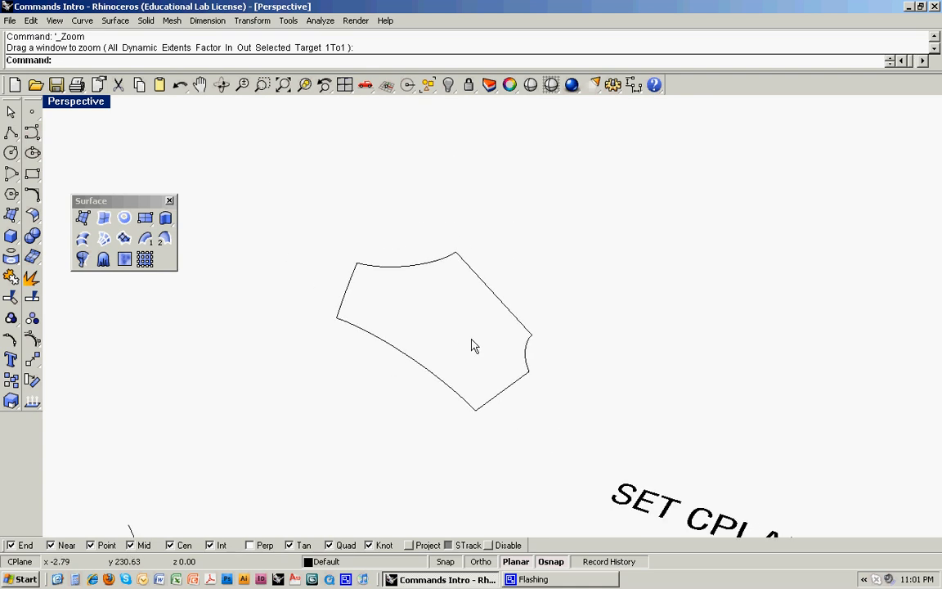
right_click_drag(518, 390, 437, 297, "shift")
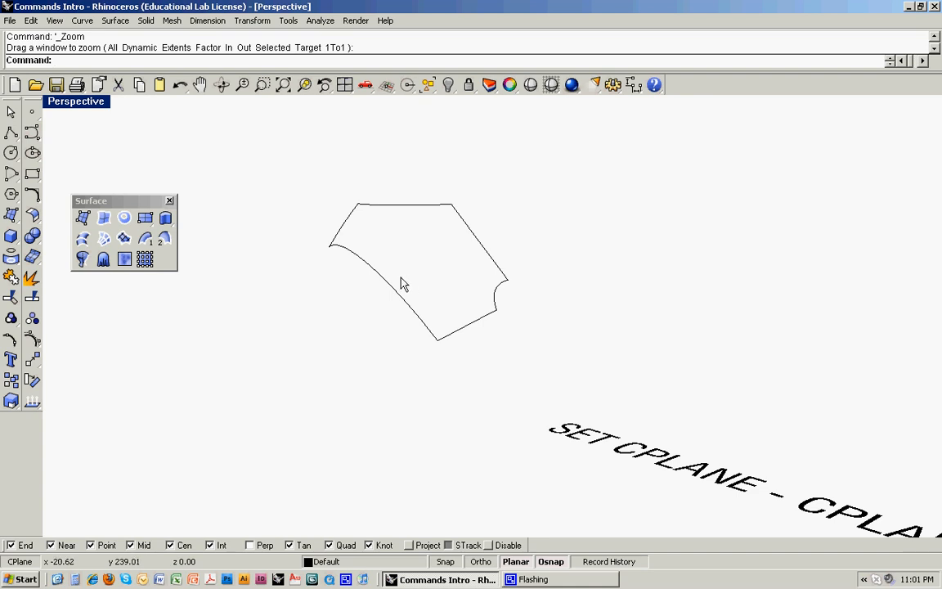
mouse_move(402, 282)
right_mouse_down()
mouse_move(386, 288)
mouse_move(395, 300)
right_mouse_up()
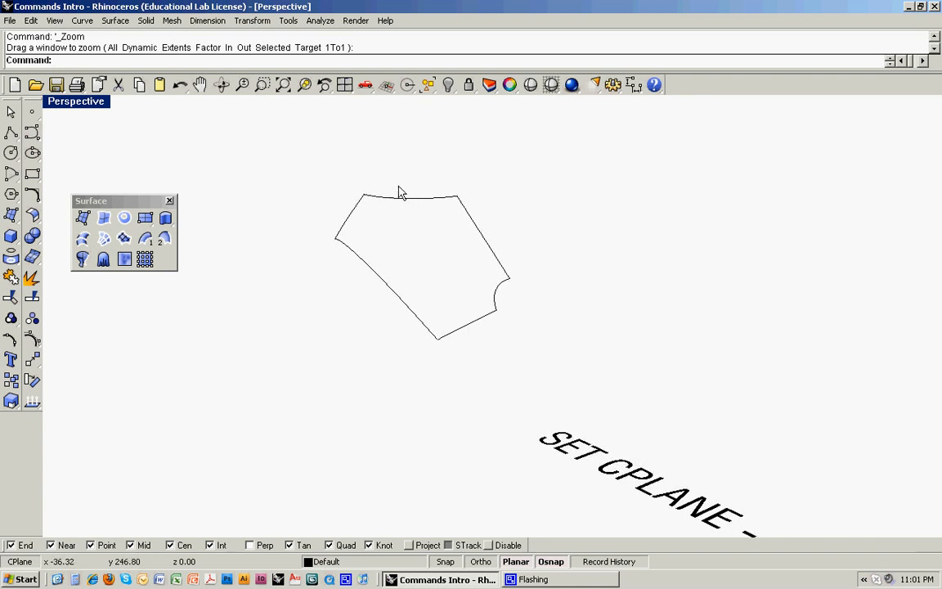
Step: Show the grid lines, grid axes and world axes icon in all viewports through the grid options
left_click(288, 21)
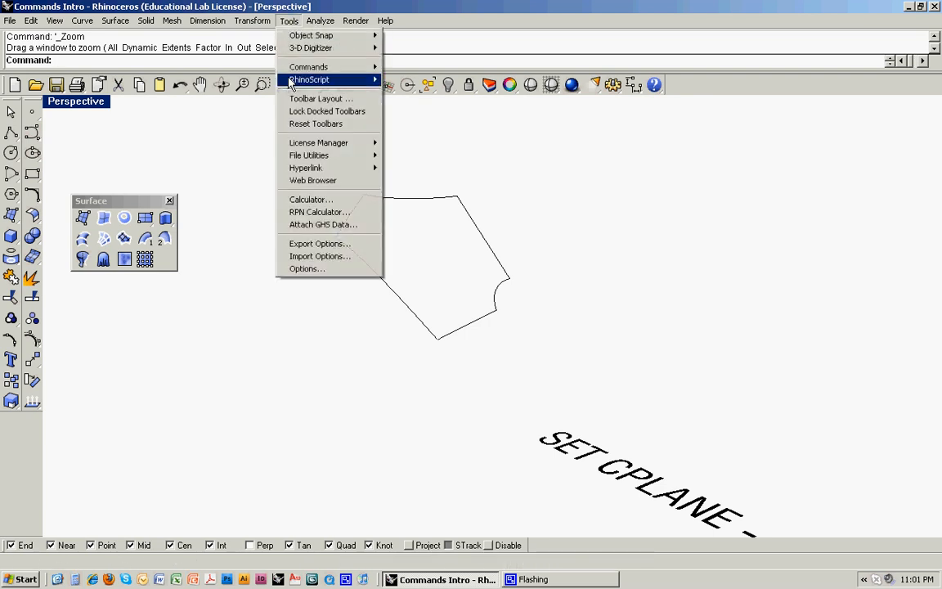
left_click(302, 268)
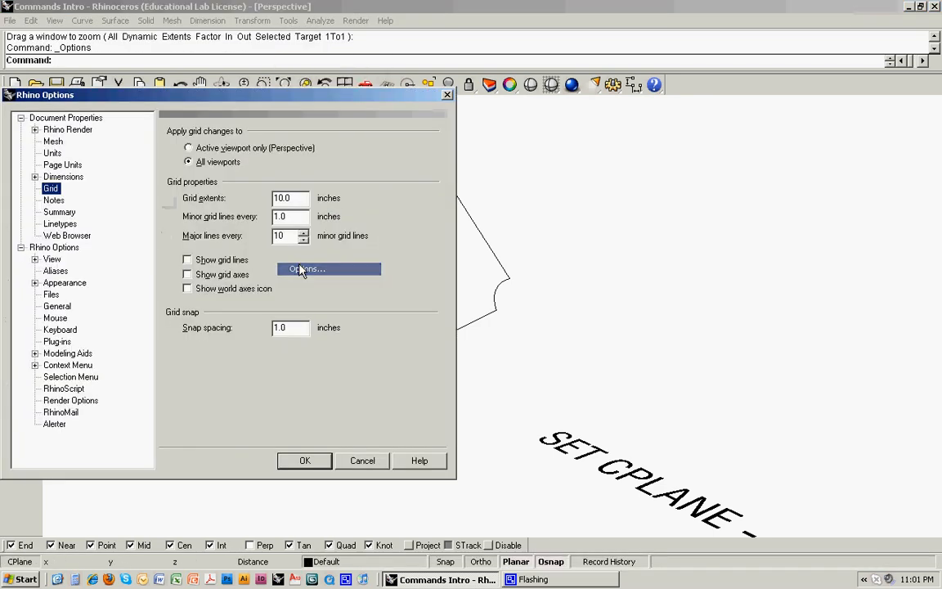
left_click(187, 260)
left_click(188, 275)
left_click(187, 288)
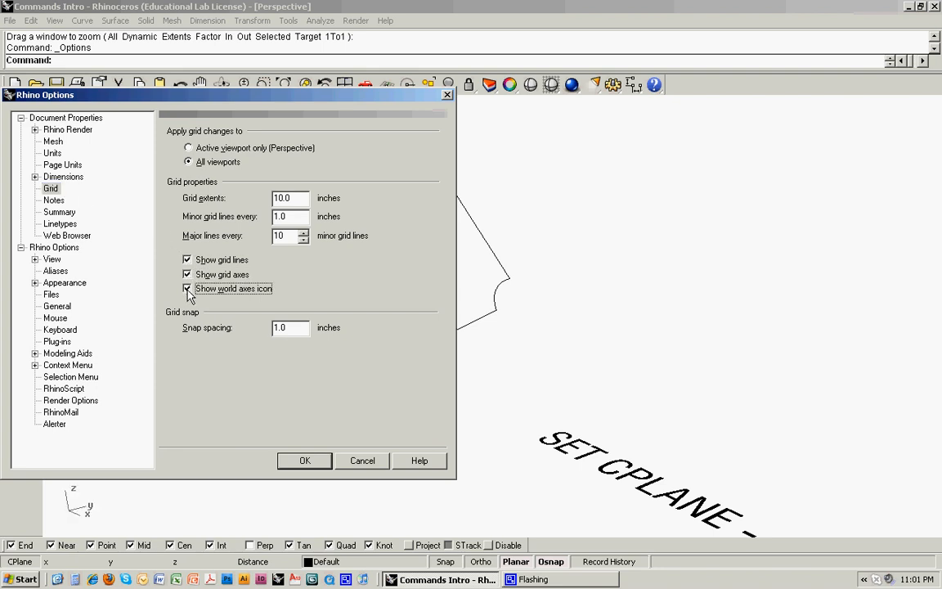
left_click(326, 464)
Step: Examine where the construction plane grid lies relative to the whole row of examples
scroll(457, 315, "down", 5)
right_click_drag(357, 341, 612, 238, "shift")
scroll(413, 318, "down", 6)
right_click_drag(344, 302, 451, 297, "shift")
scroll(199, 423, "up", 2)
right_click_drag(275, 356, 286, 411)
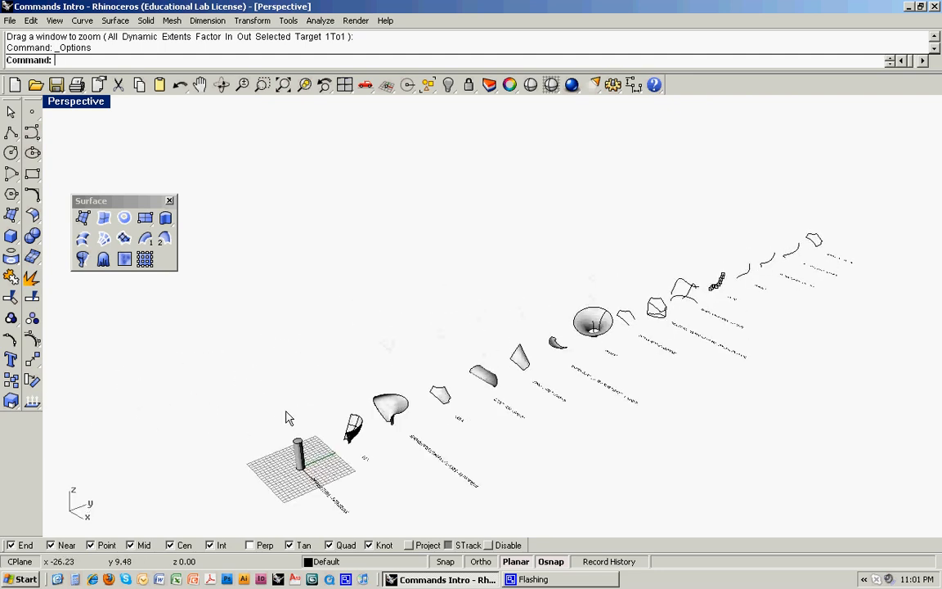
scroll(286, 471, "up", 6)
scroll(302, 475, "down", 8)
right_click_drag(566, 326, 480, 356, "shift")
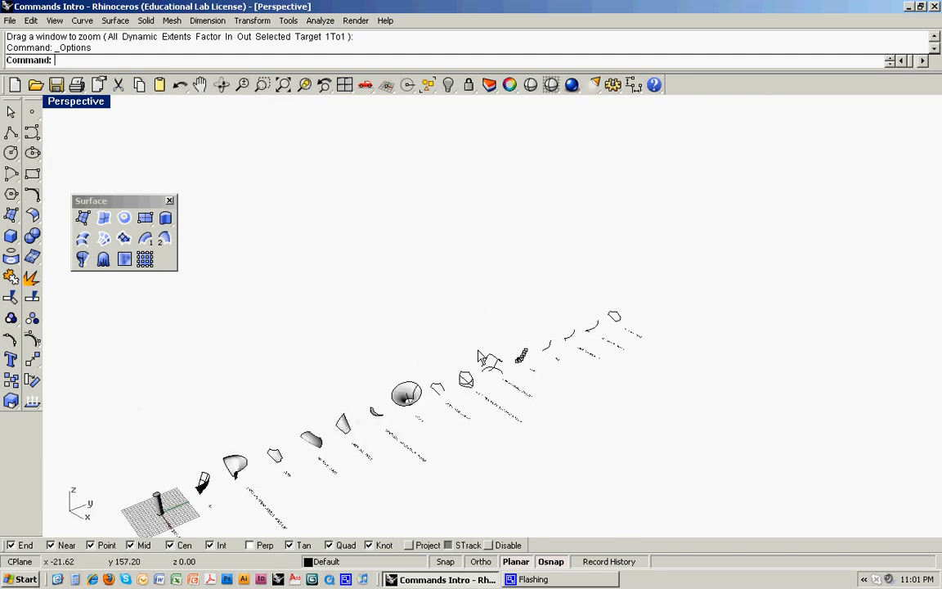
Step: Display the control points of the long curved edge of the outline at the Set CPlane example
type("z")
key("Return")
left_click_drag(589, 281, 631, 350)
right_click_drag(628, 346, 631, 282)
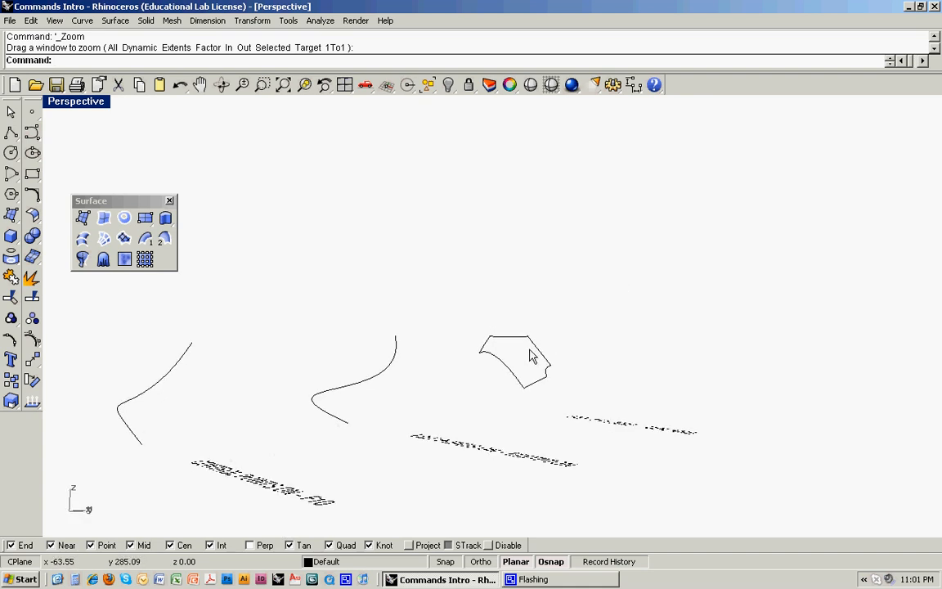
scroll(529, 353, "up", 5)
left_click(494, 377)
type("z")
key("Return")
left_click_drag(422, 320, 564, 423)
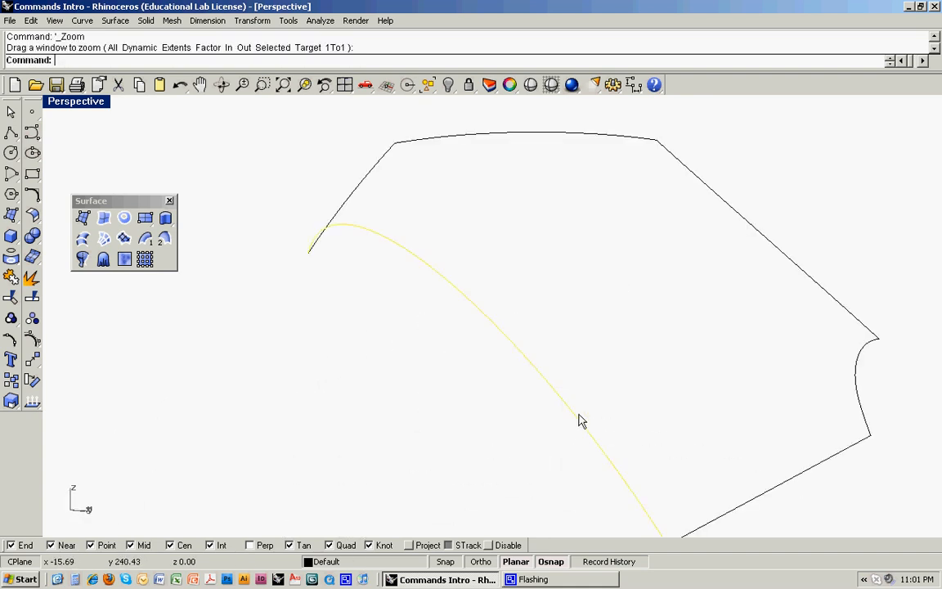
right_click_drag(579, 420, 588, 373)
key("F10")
Step: Try moving one interior control point of the outline's long curved edge on the world construction plane
right_click_drag(490, 319, 490, 355)
left_click(533, 312)
scroll(494, 296, "down", 3)
type("M")
key("Return")
scroll(479, 312, "down", 2)
left_click(592, 399)
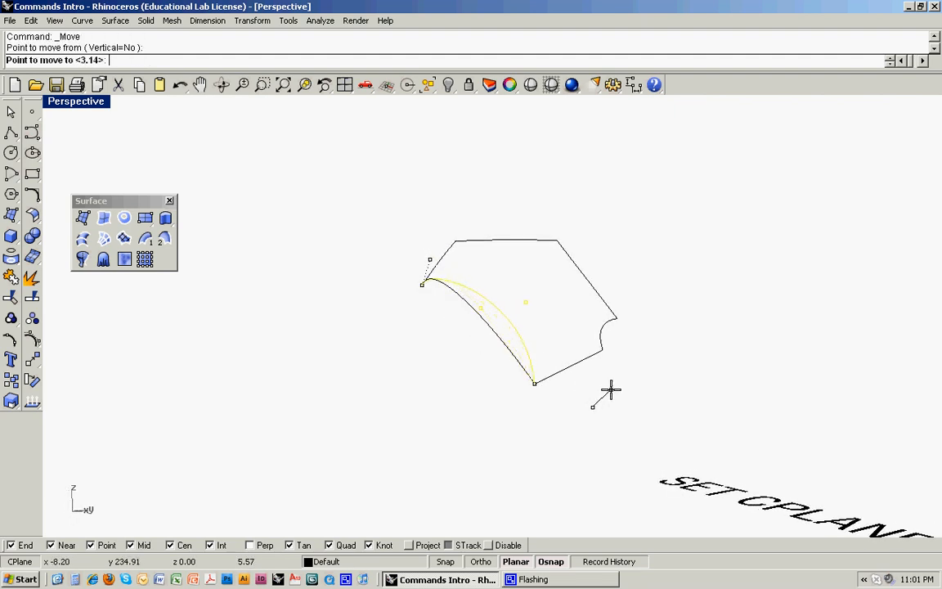
left_click(610, 389)
right_click_drag(610, 389, 576, 432)
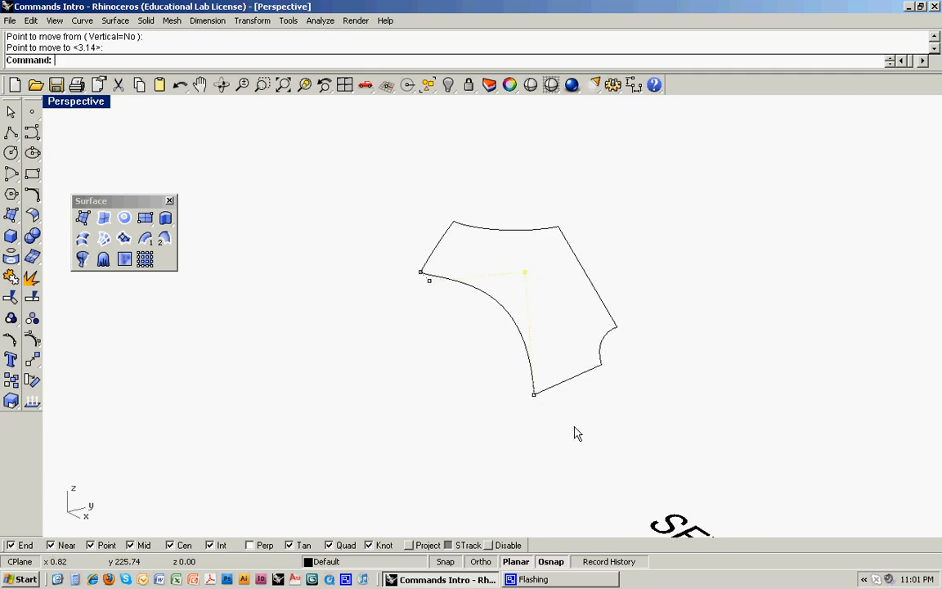
Step: Undo the control point move and hide the control points of the long curved edge
key("ctrl+z")
right_click_drag(467, 389, 540, 391)
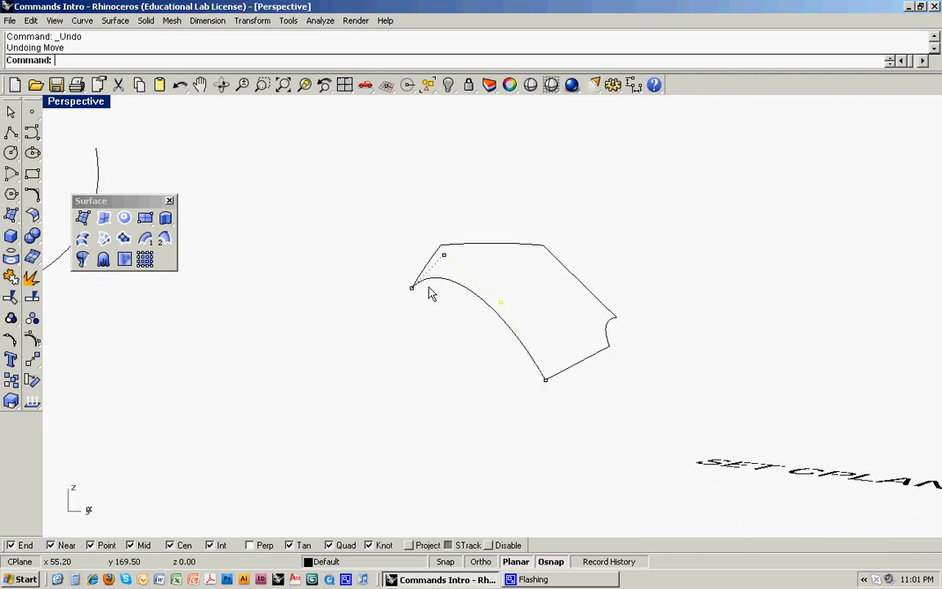
right_click_drag(504, 336, 467, 294)
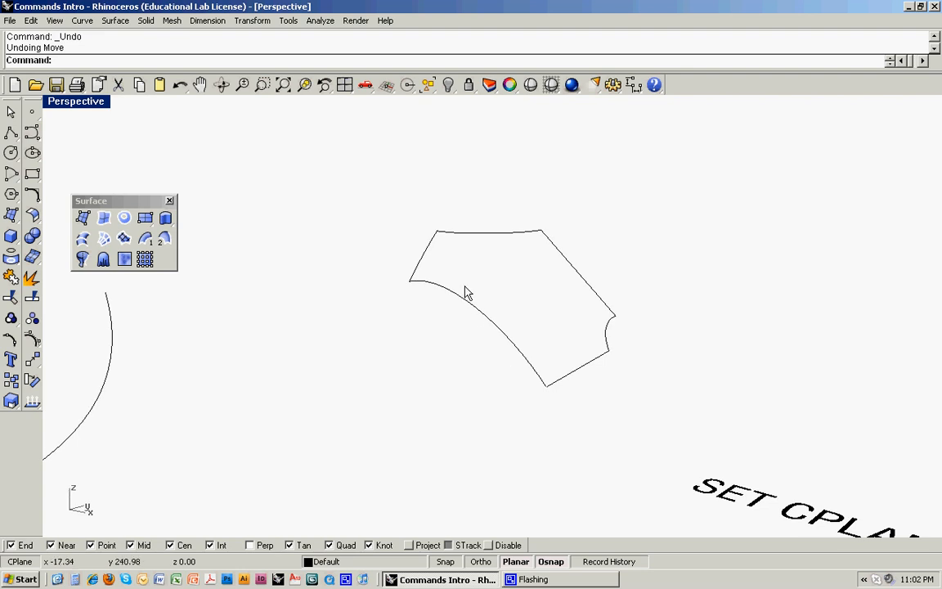
Step: Orient the construction plane to the outline's long curved edge with the CPlane command's Object option
left_click(387, 85)
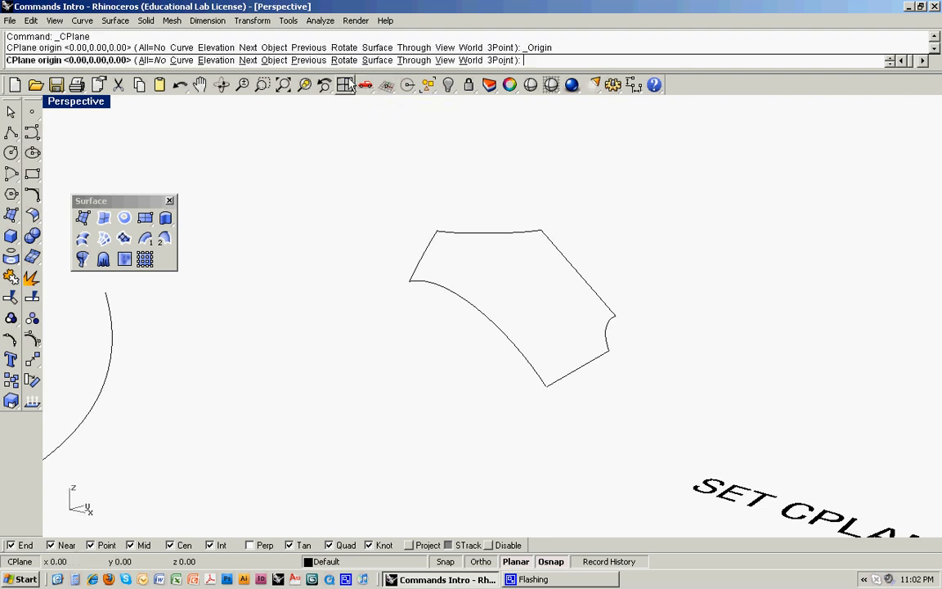
left_click(273, 60)
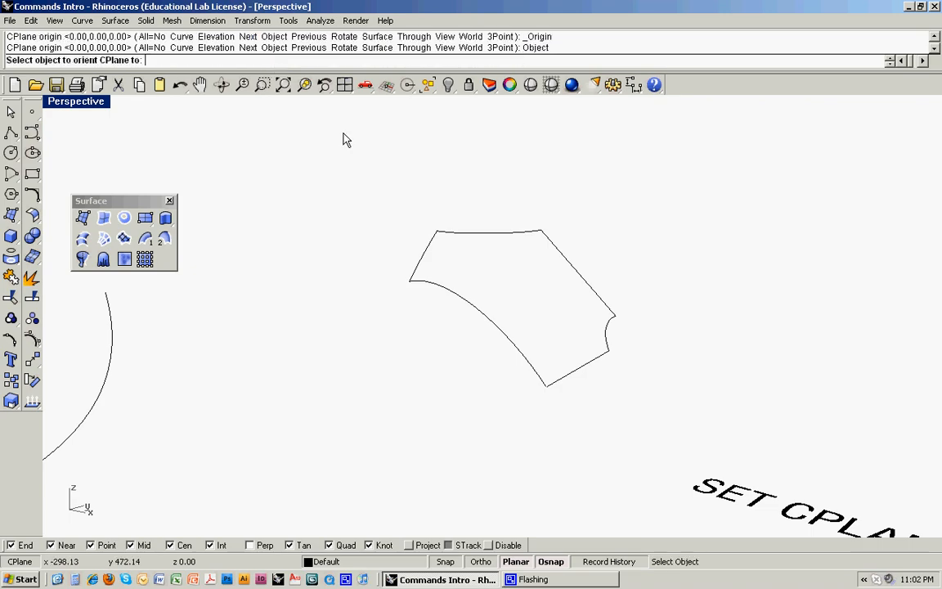
left_click(463, 303)
right_click_drag(470, 350, 484, 324)
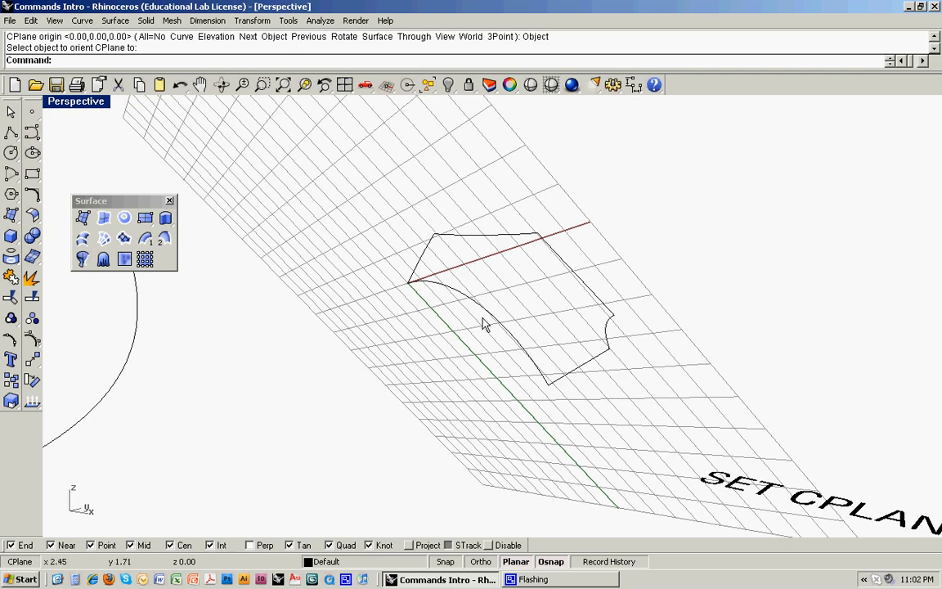
Step: Bulge the long curved edge outward by moving one interior control point within the tilted construction plane, and hide its points
left_click(486, 317)
key("F10")
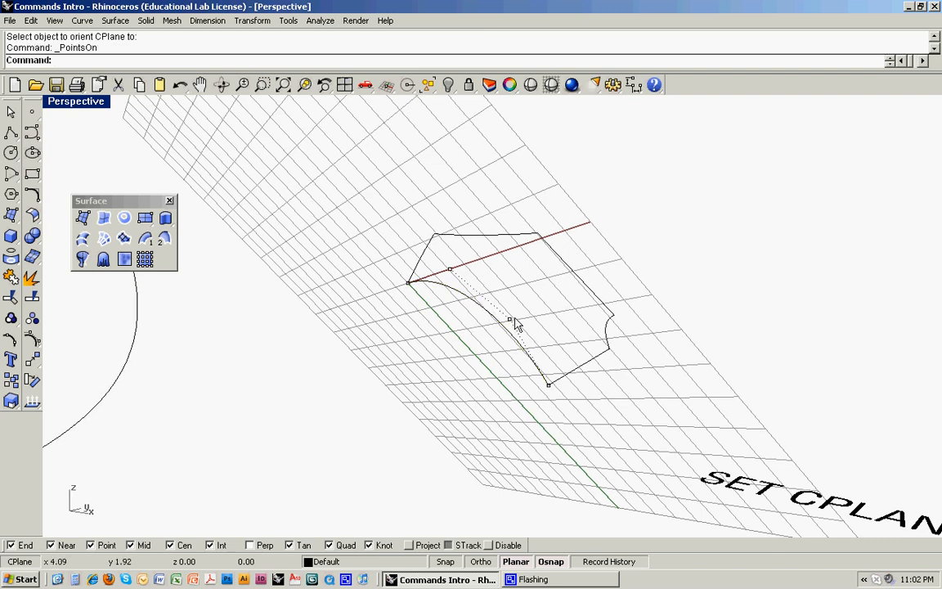
left_click(512, 318)
right_click_drag(578, 333, 409, 365)
type("M")
key("Return")
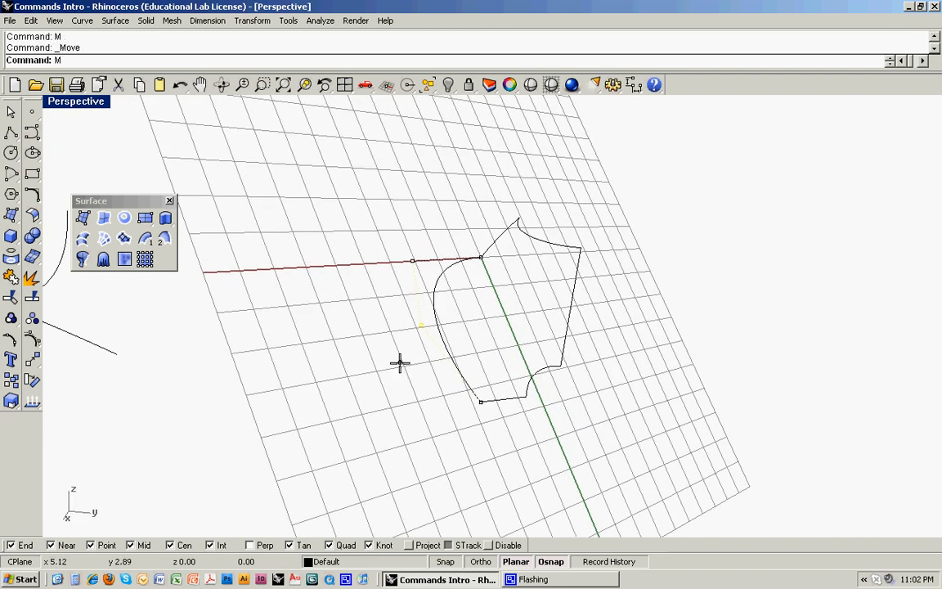
left_click(400, 363)
left_click(341, 357)
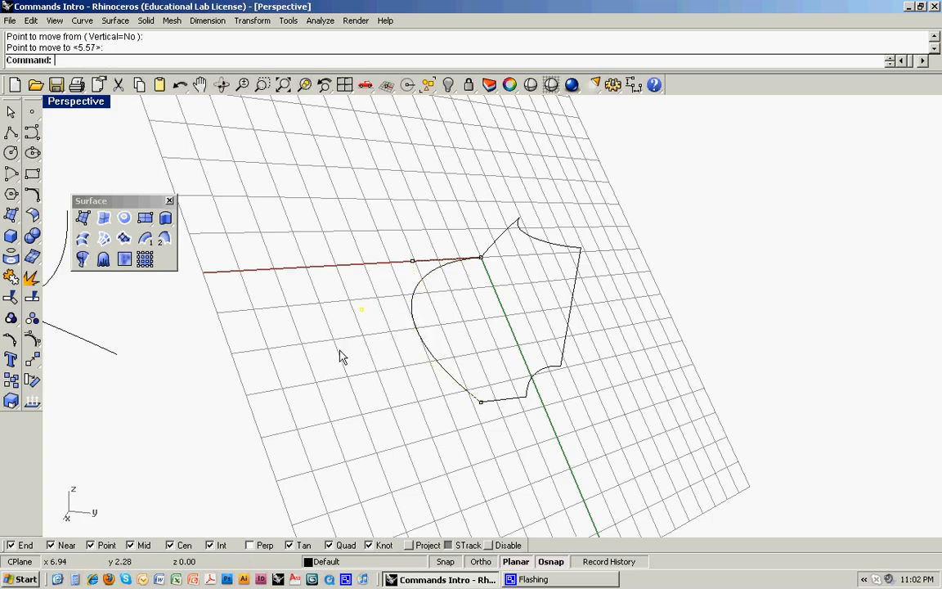
right_click_drag(342, 357, 403, 306)
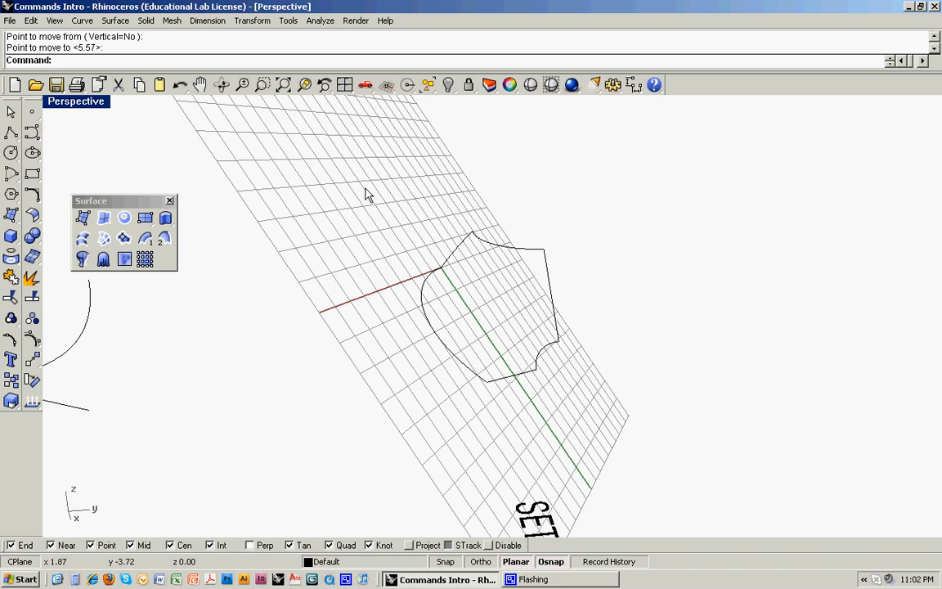
Step: Reset the construction plane to World Top
left_click(386, 85)
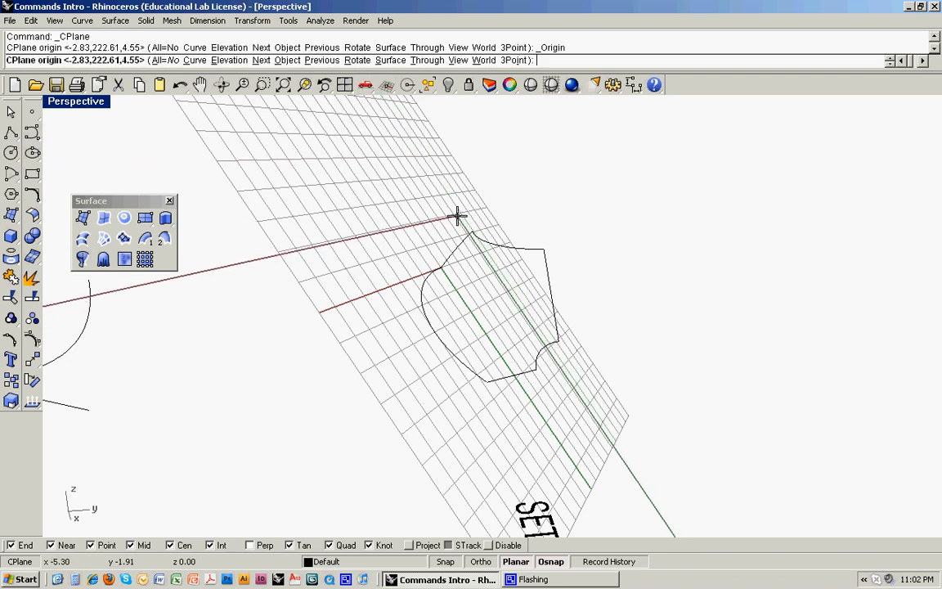
left_click(483, 61)
left_click(238, 63)
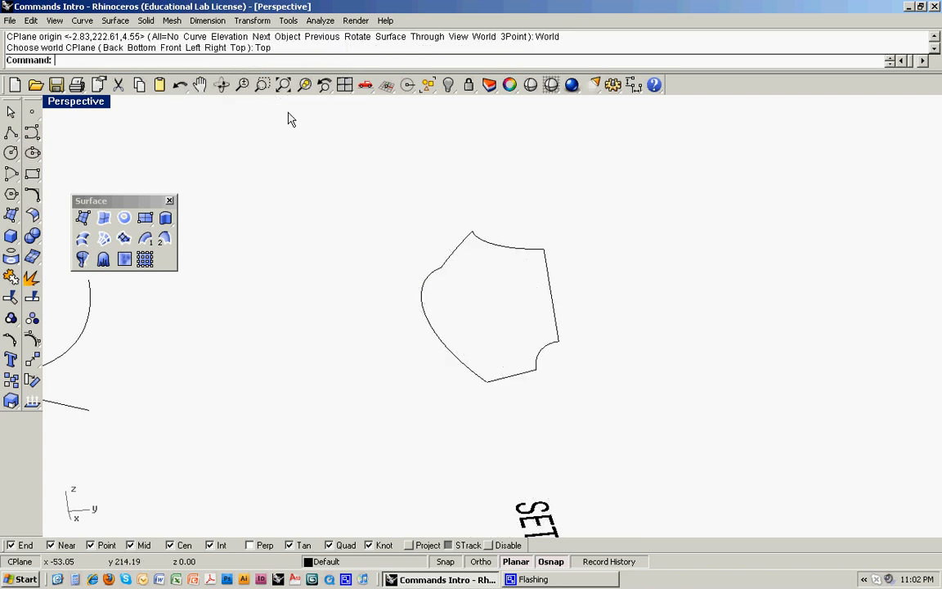
Step: Start CPlane again at the Set CPlane example and review its options in the command's help topic
scroll(440, 314, "down", 15)
mouse_move(300, 316)
right_mouse_down()
mouse_move(669, 327)
mouse_move(471, 342)
right_mouse_up()
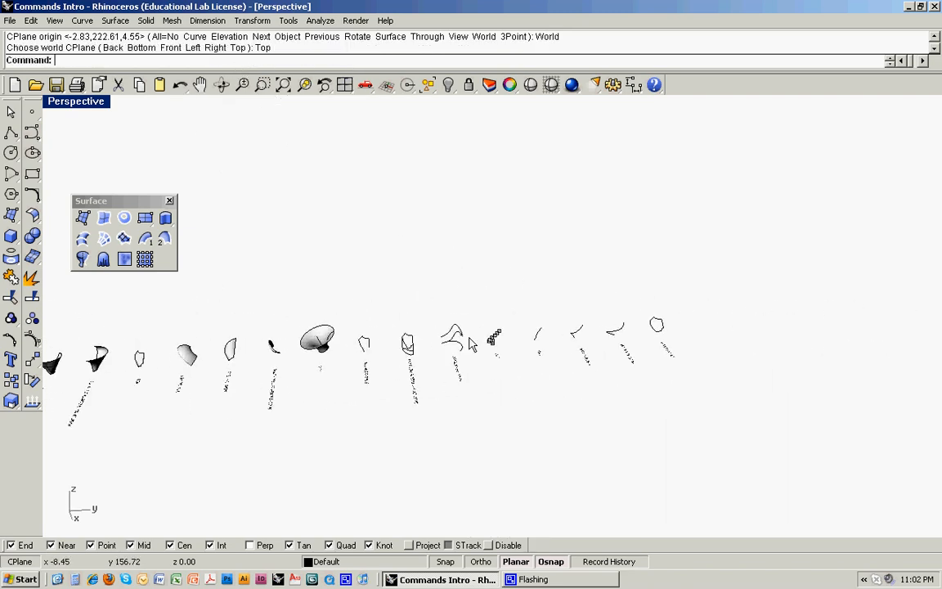
type("z")
key("Return")
left_click_drag(612, 288, 704, 385)
mouse_move(525, 331)
right_mouse_down()
mouse_move(612, 367)
mouse_move(605, 364)
right_mouse_up()
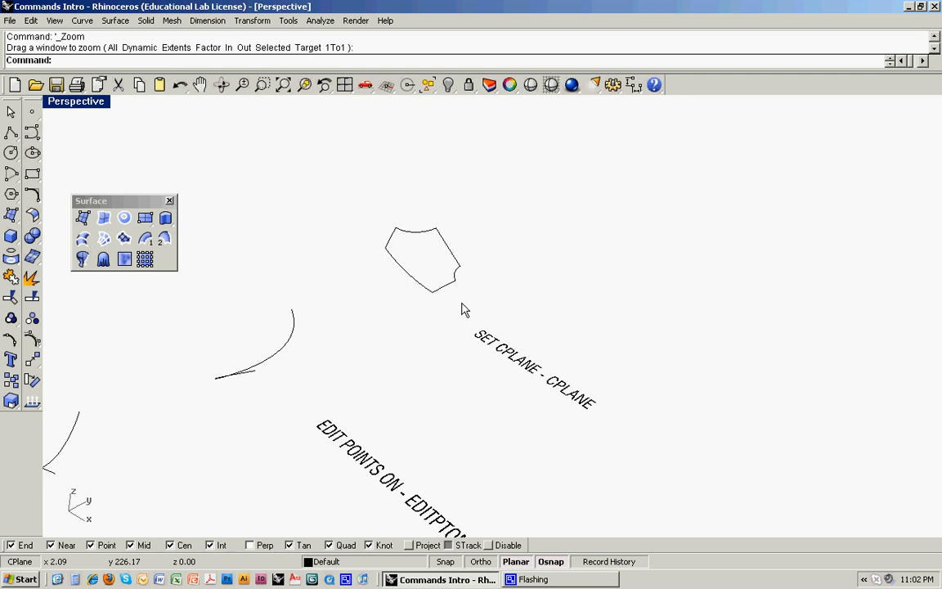
left_click(386, 87)
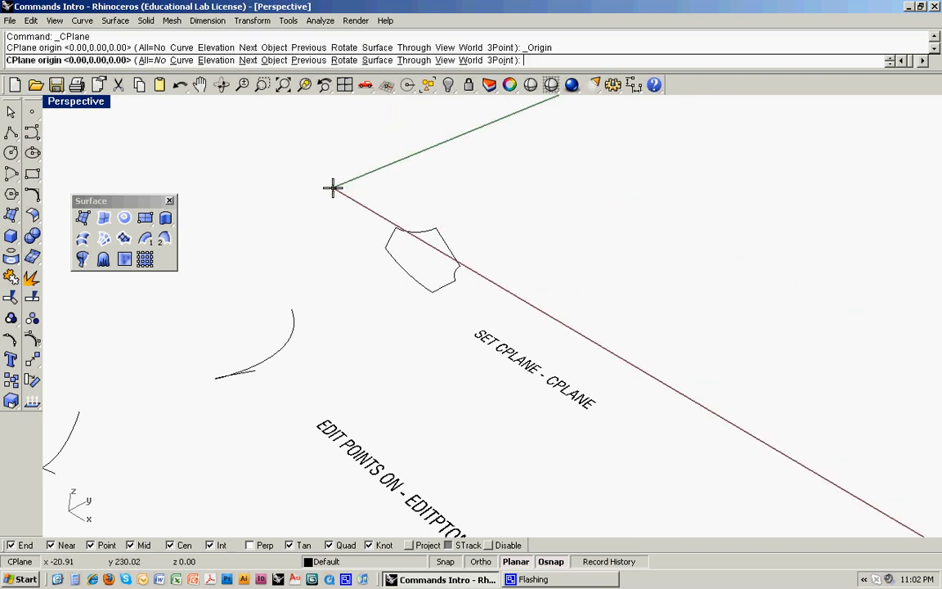
key("F1")
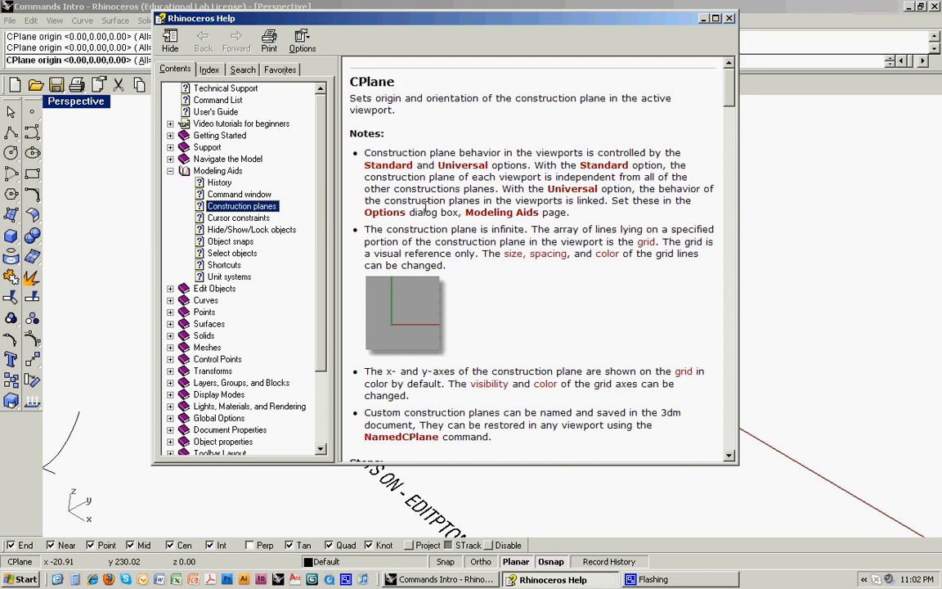
scroll(425, 206, "down", 2)
left_click_drag(730, 102, 728, 215)
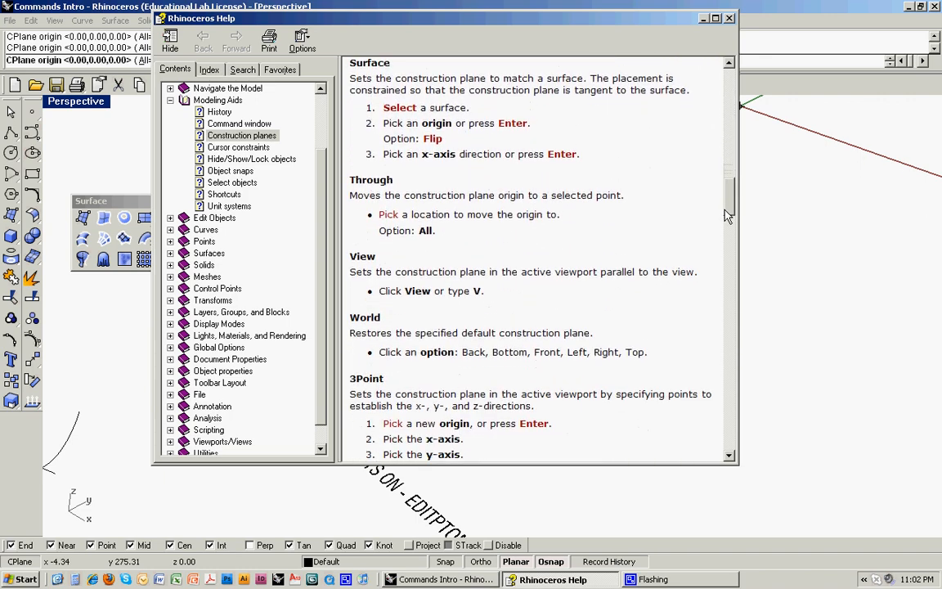
left_click(728, 18)
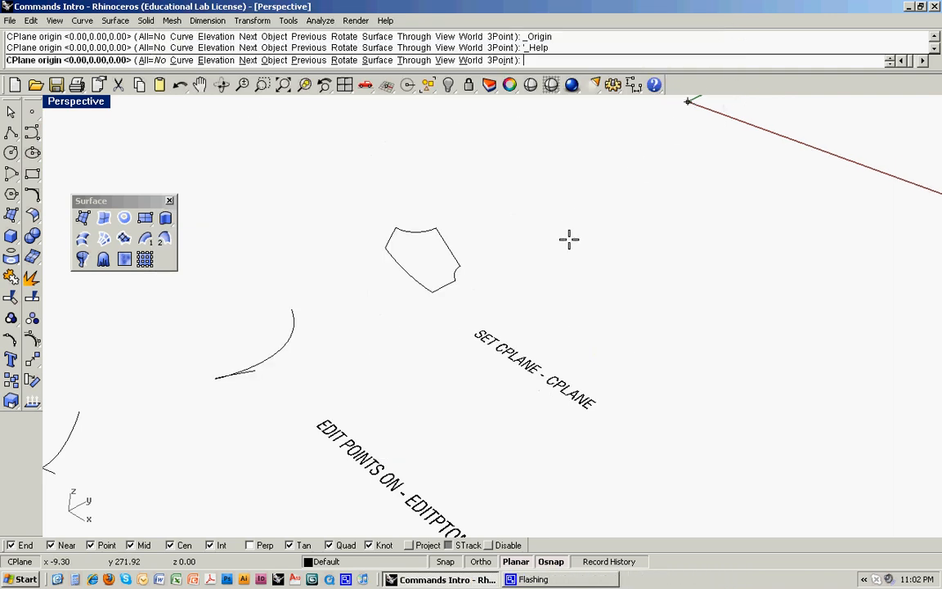
scroll(548, 262, "down", 2)
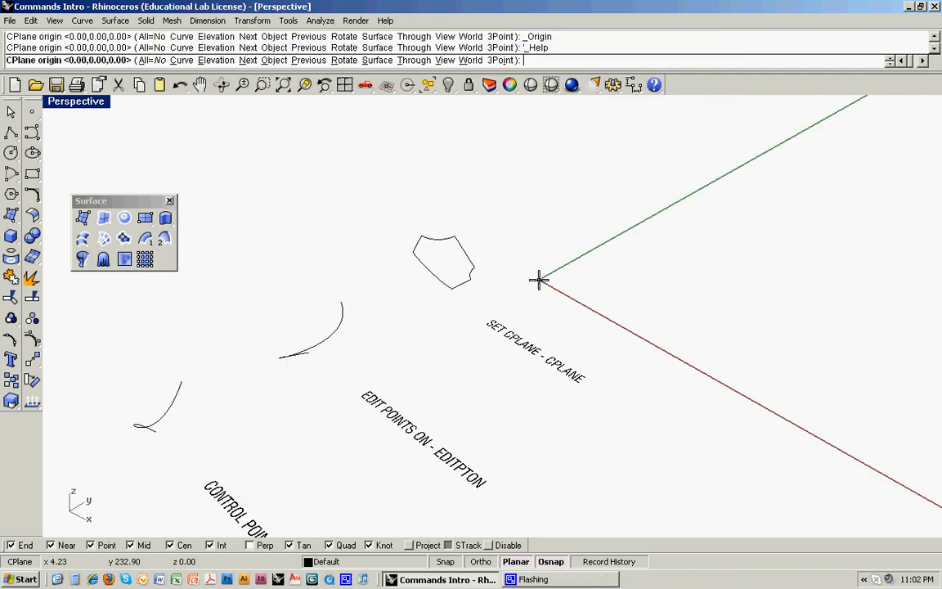